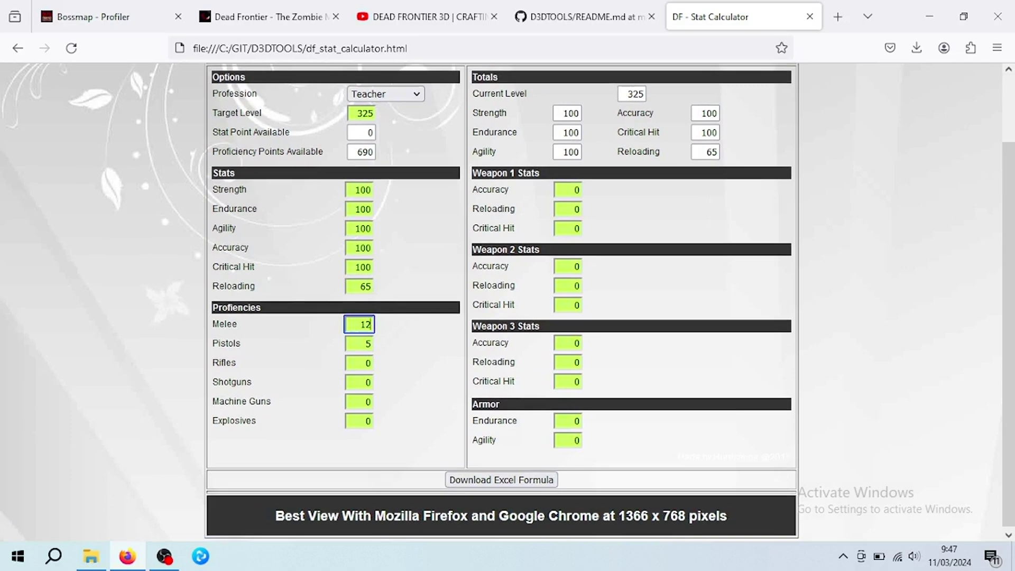
Set the Melee and Pistols proficiencies to 120 each.
left_click(444, 344)
double_click(368, 343)
type("120")
left_click(407, 355)
Set the Rifles, Shotguns and Machine Guns proficiencies to 120 each and Explosives to 100.
left_click(356, 370)
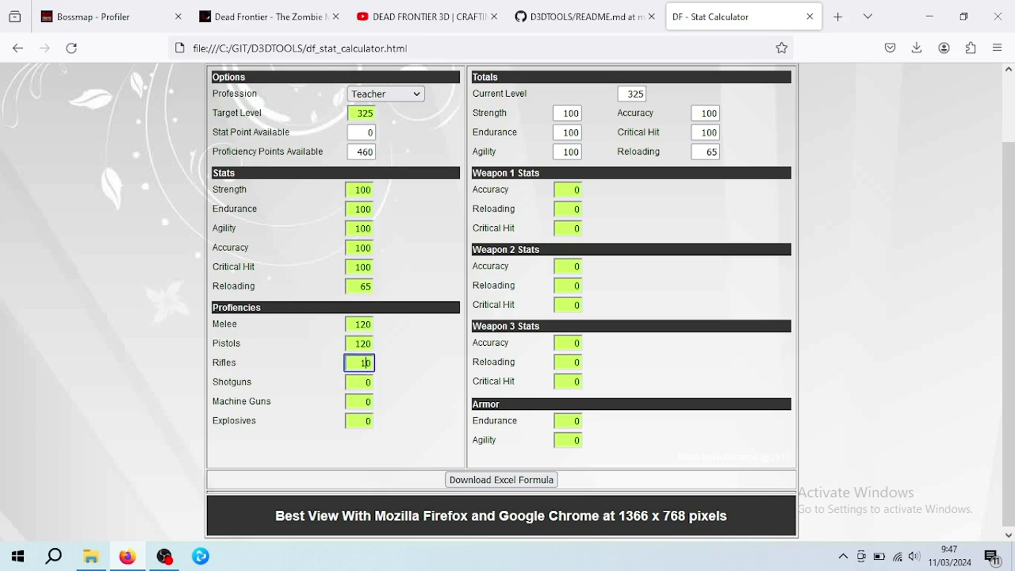
left_click(366, 382)
type("12")
left_click(365, 401)
type("12")
left_click(361, 423)
type("100")
left_click(432, 412)
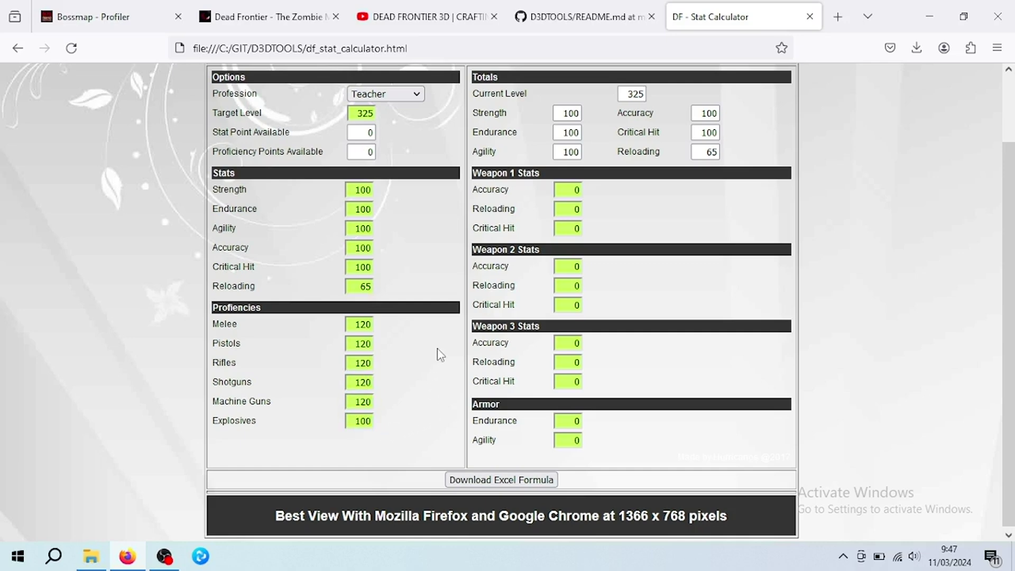
Set Accuracy, Reloading and Critical Hit to 8 for Weapon 1, Weapon 2 and Weapon 3.
left_click(580, 195)
scroll(632, 223, "up", 1)
scroll(635, 227, "up", 2)
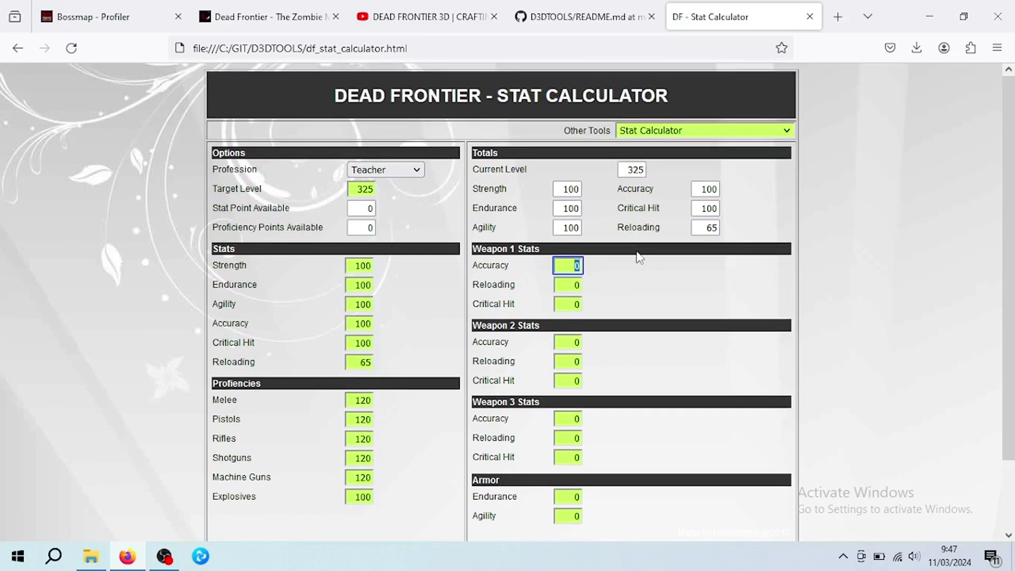
scroll(639, 257, "down", 3)
type("8")
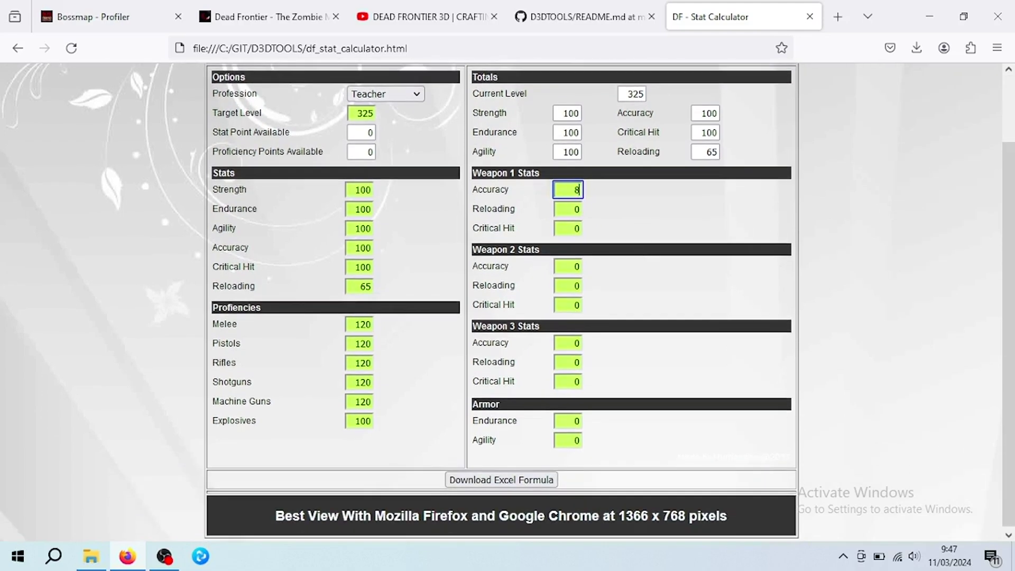
key("Tab")
type("8\t8\t8\t8\t8\t8")
key("Tab")
type("8")
key("Tab")
type("8")
key("Tab")
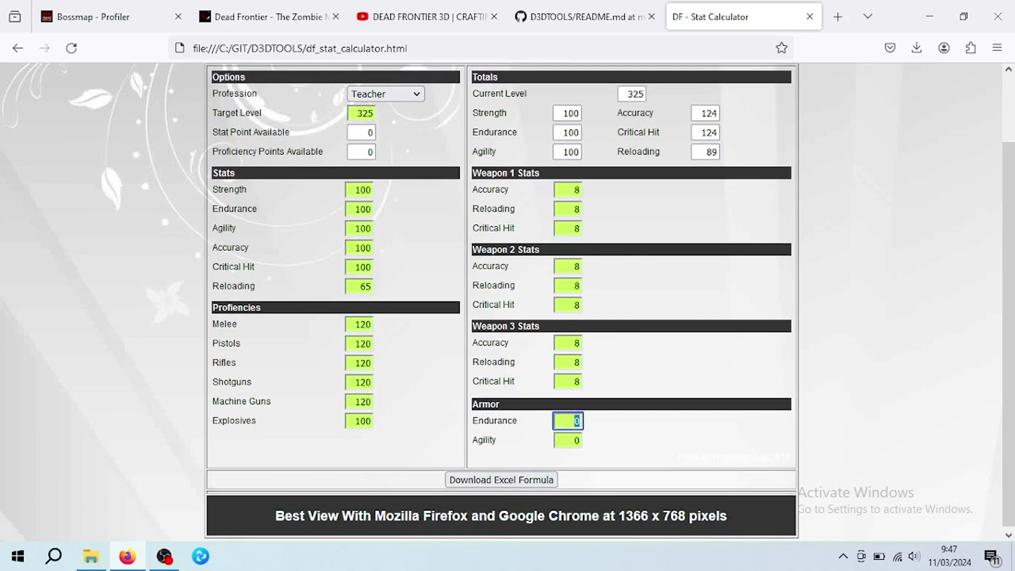
Set the armor's Endurance and Agility bonuses to 24 each.
type("24")
key("Tab")
type("2")
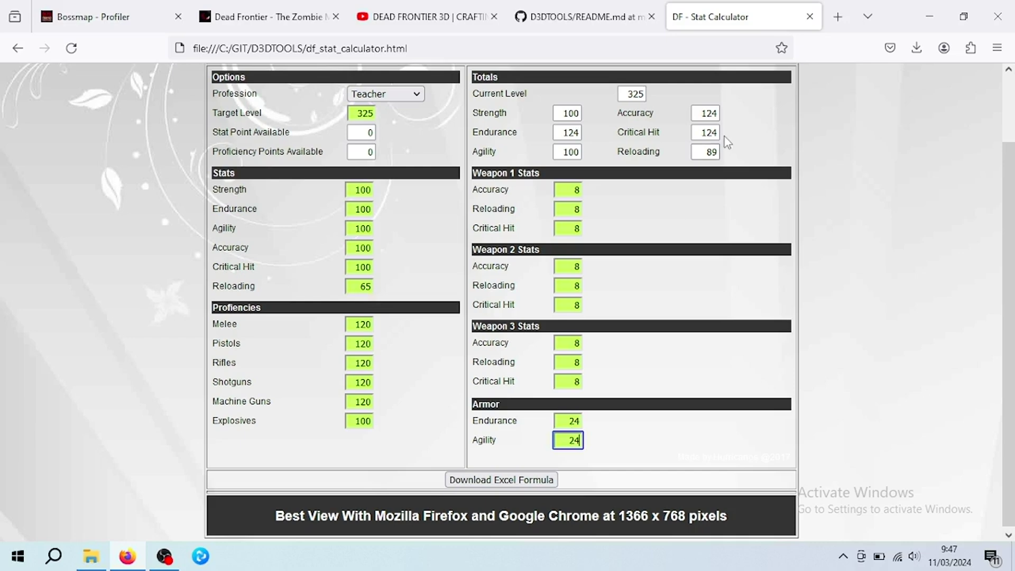
left_click(735, 206)
Switch to the Dye and Enhance Junkies tool and view its mode choices, leaving the mode on Enhance.
scroll(751, 254, "up", 2)
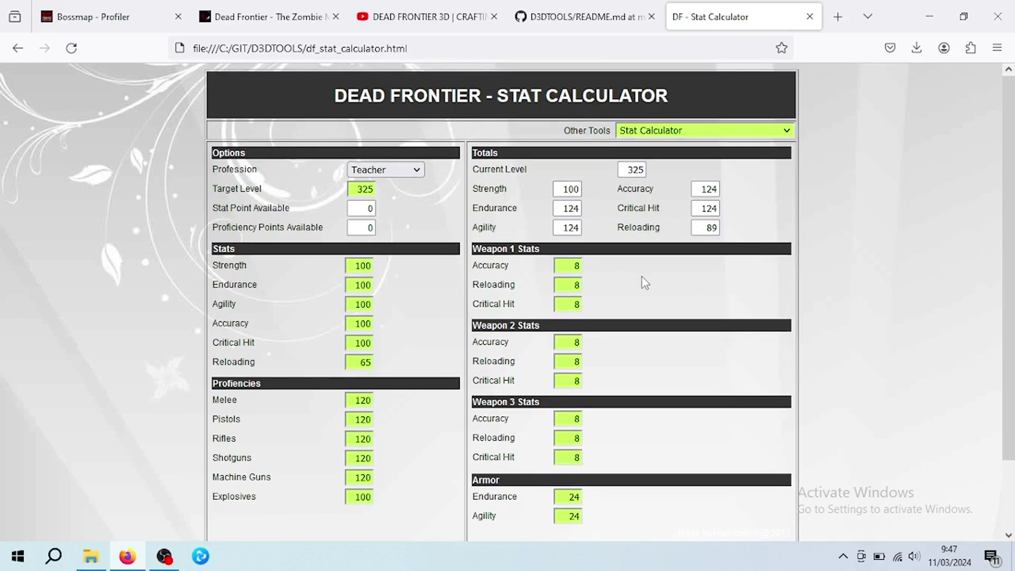
left_click(773, 131)
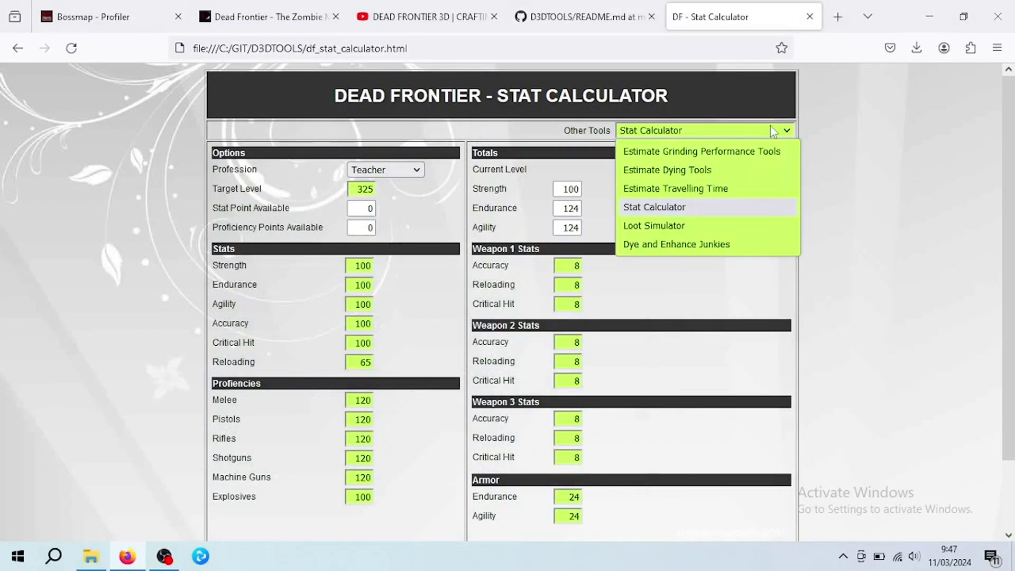
left_click(693, 249)
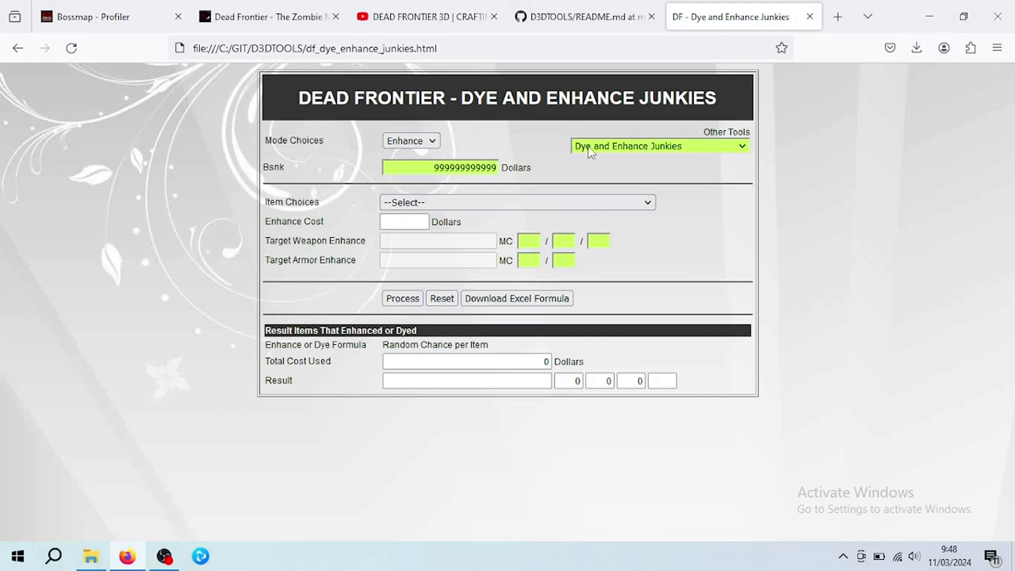
left_click(405, 141)
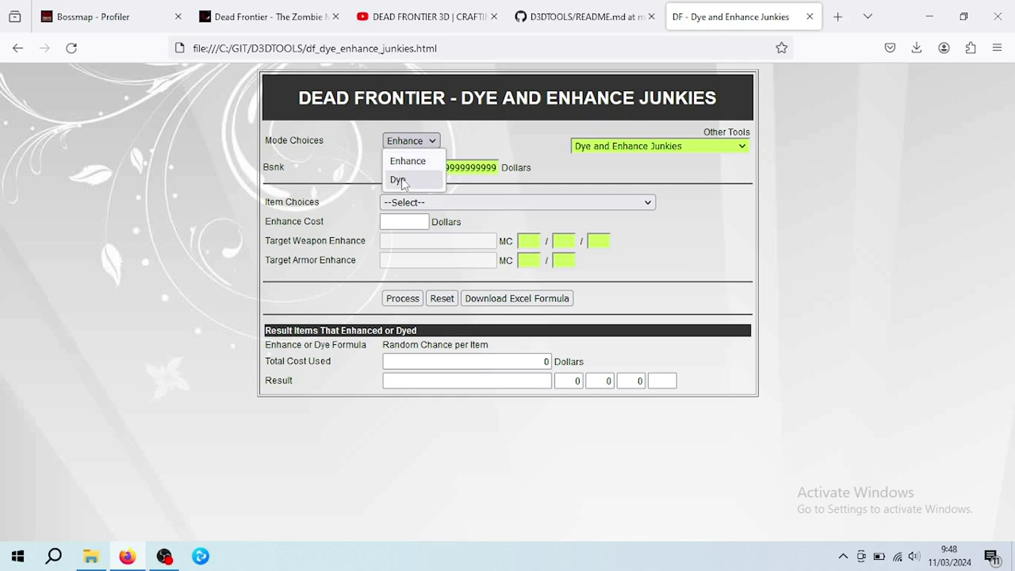
left_click(511, 140)
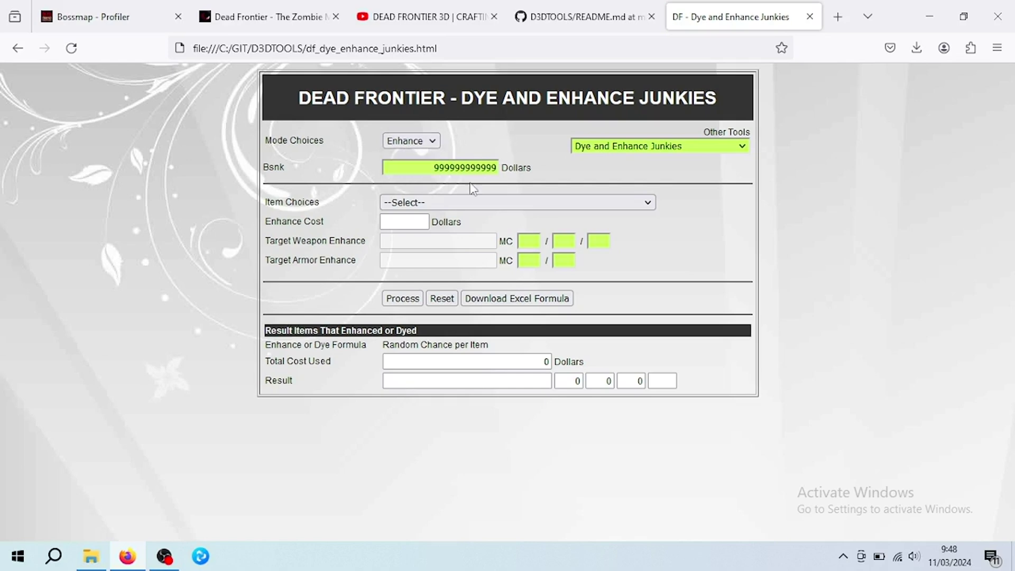
Browse the item choices and select the strength armor Vengeance Guard for enhancement.
left_click(469, 206)
scroll(517, 256, "down", 6)
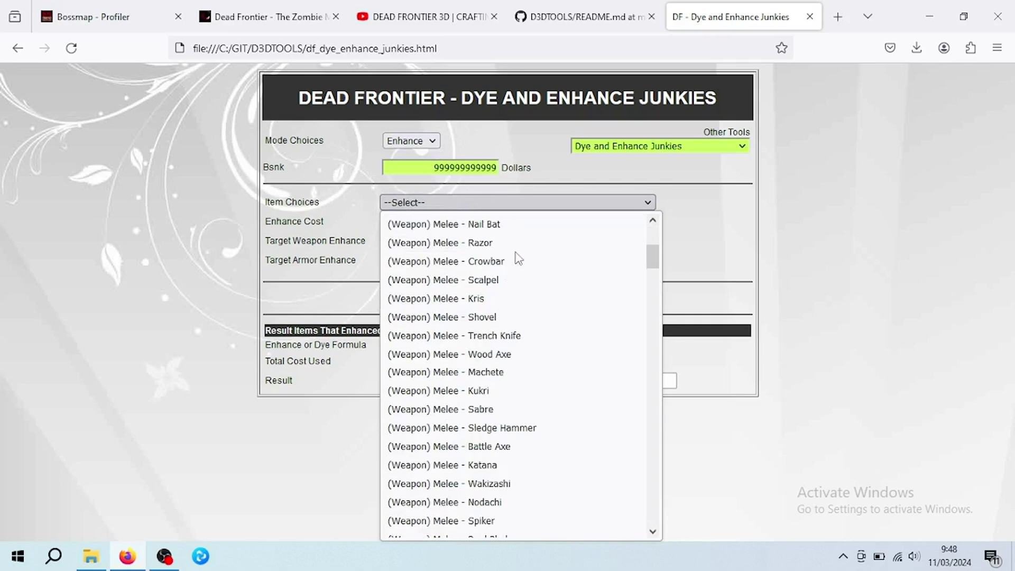
scroll(517, 258, "down", 12)
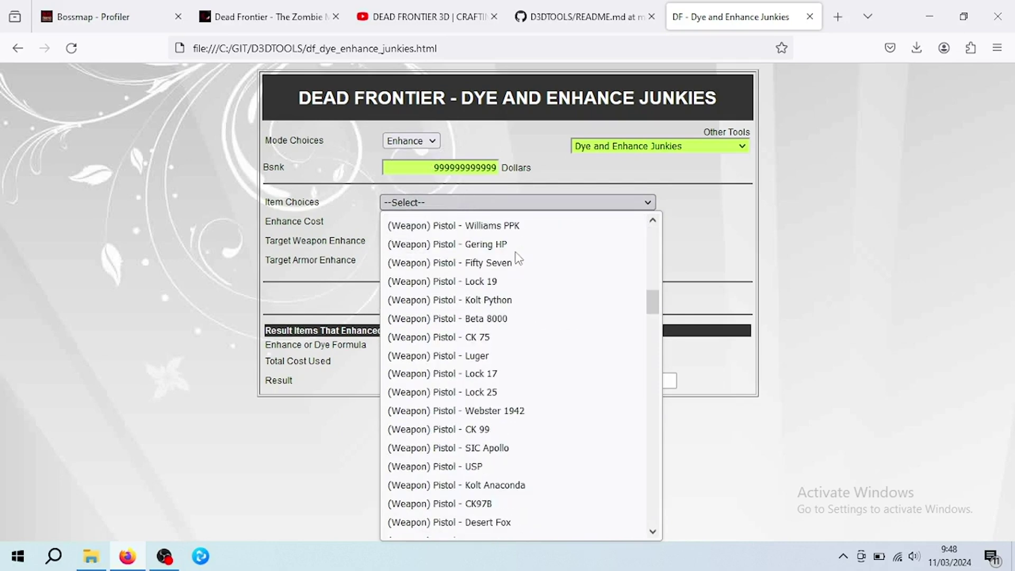
scroll(517, 258, "down", 4)
scroll(518, 258, "up", 2)
scroll(518, 258, "down", 6)
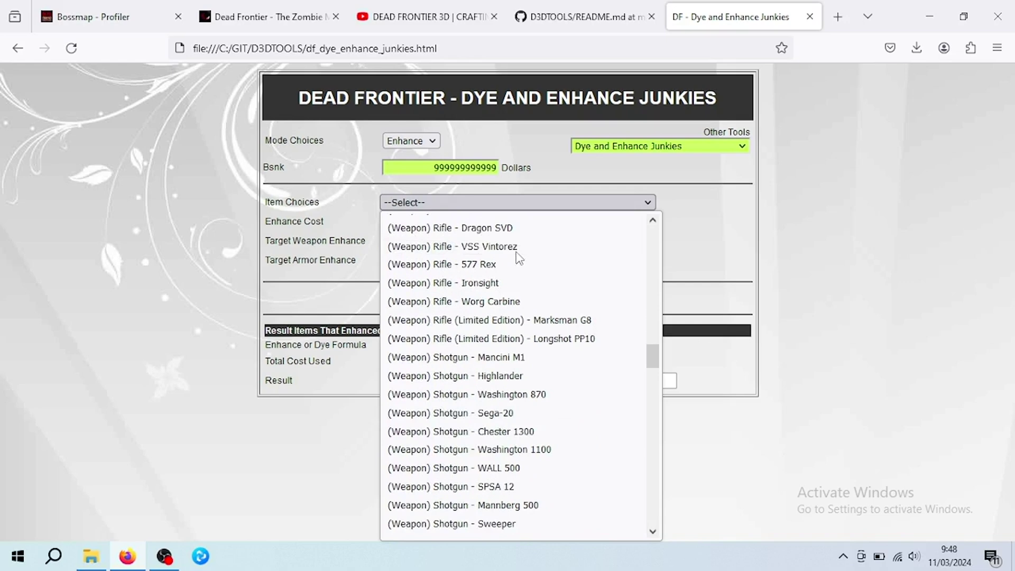
scroll(518, 258, "down", 6)
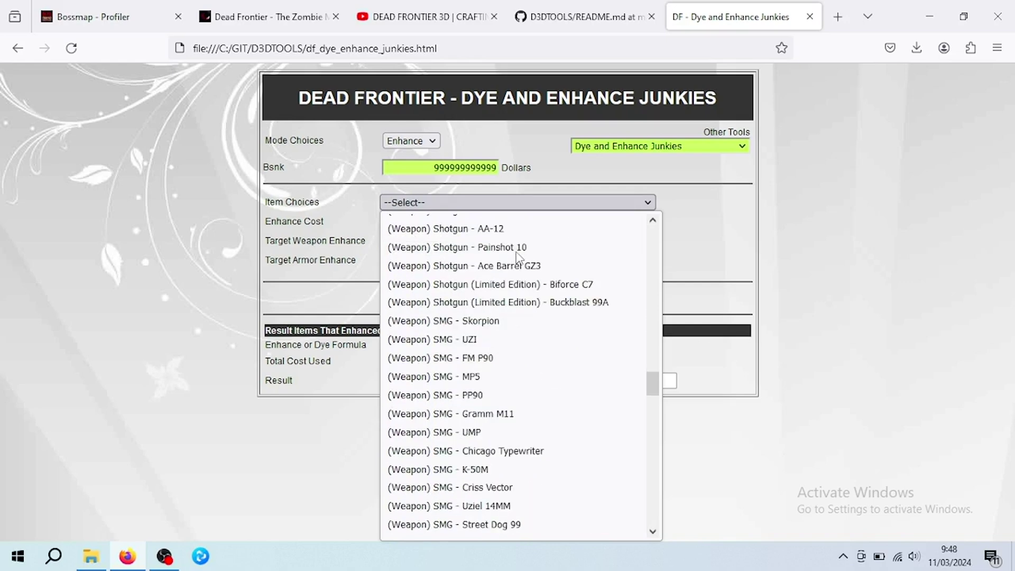
scroll(518, 258, "down", 4)
scroll(517, 259, "down", 4)
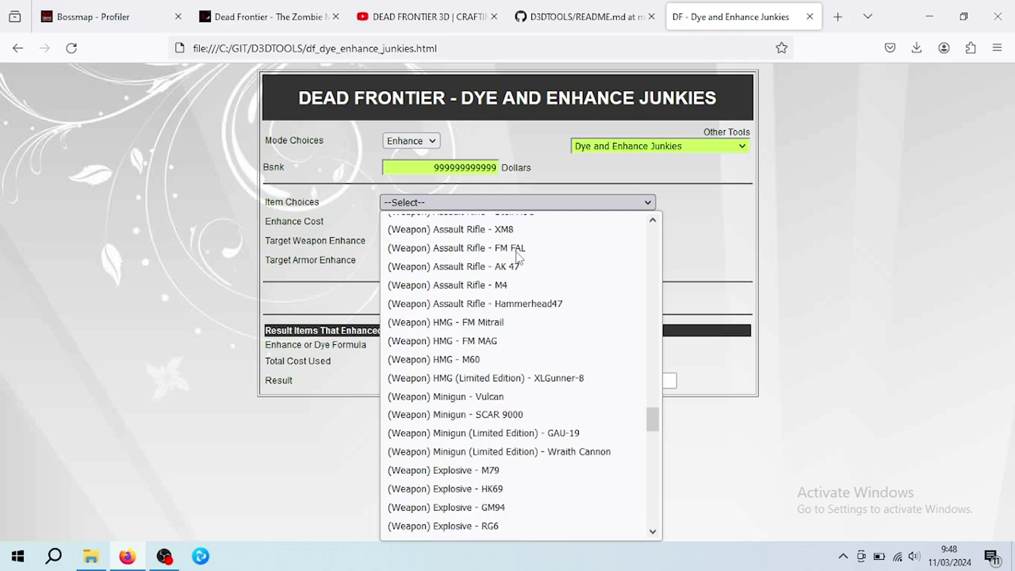
scroll(517, 259, "down", 13)
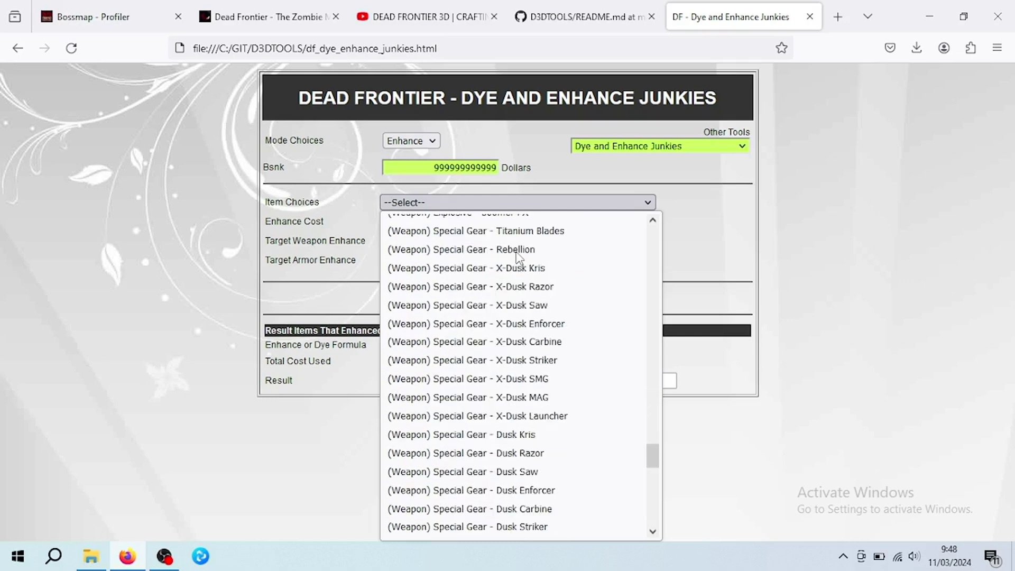
scroll(518, 258, "down", 9)
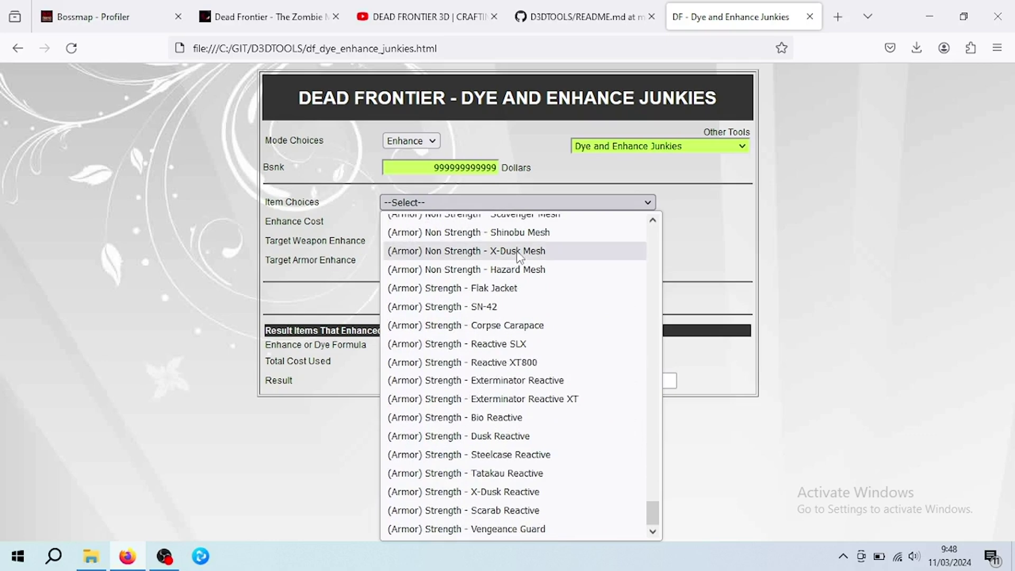
left_click(493, 529)
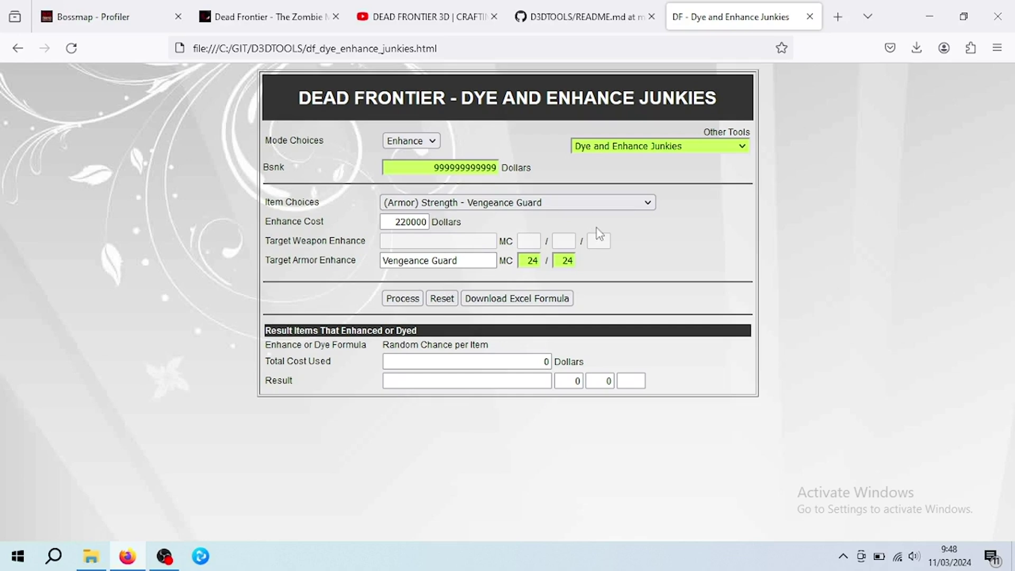
Process the Vengeance Guard enhancement repeatedly against the armor target of 24 / 24.
left_click(405, 303)
left_click(405, 300)
left_click(405, 300)
left_click(405, 300)
left_click(405, 300)
left_click(406, 300)
left_click(405, 300)
left_click(405, 301)
left_click(405, 300)
left_click(405, 301)
left_click(405, 301)
left_click(405, 300)
left_click(405, 301)
left_click(405, 301)
left_click(405, 301)
left_click(405, 301)
left_click(405, 300)
left_click(405, 300)
left_click(405, 301)
left_click(405, 300)
left_click(405, 301)
left_click(406, 301)
left_click(405, 301)
left_click(405, 300)
left_click(405, 300)
left_click(405, 300)
left_click(405, 301)
left_click(405, 300)
left_click(405, 300)
left_click(405, 300)
left_click(405, 301)
left_click(405, 300)
left_click(405, 301)
left_click(405, 300)
left_click(405, 300)
left_click(405, 300)
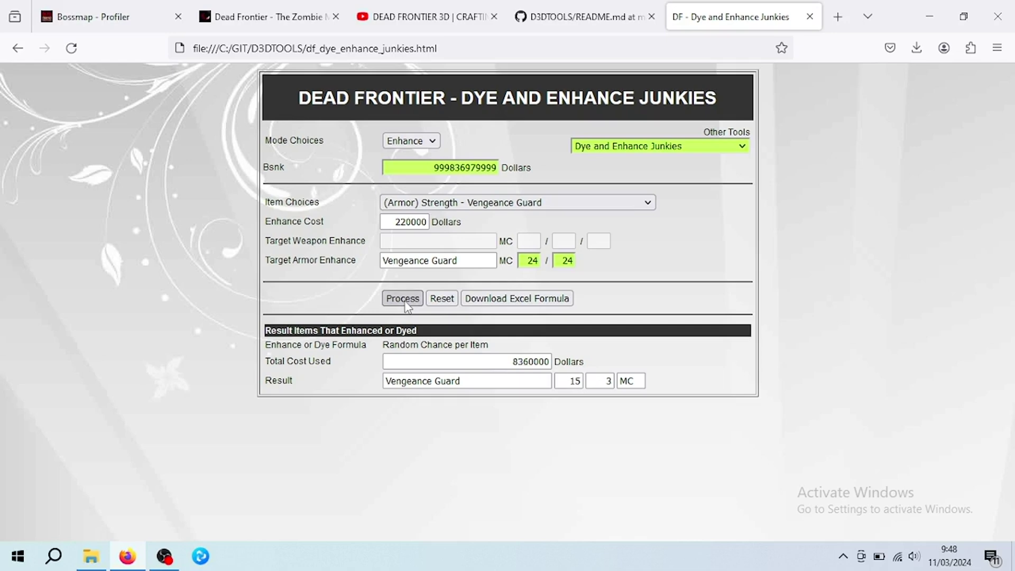
left_click(405, 301)
left_click(405, 300)
left_click(405, 301)
left_click(405, 300)
left_click(405, 300)
left_click(405, 300)
left_click(405, 300)
left_click(406, 300)
left_click(405, 300)
left_click(405, 301)
left_click(405, 300)
left_click(405, 300)
left_click(405, 301)
left_click(405, 300)
left_click(405, 301)
left_click(405, 300)
left_click(405, 300)
left_click(405, 301)
left_click(405, 301)
left_click(405, 301)
left_click(405, 300)
left_click(405, 301)
left_click(405, 301)
left_click(405, 300)
left_click(405, 301)
left_click(405, 301)
left_click(405, 301)
left_click(405, 301)
left_click(406, 300)
left_click(405, 301)
left_click(405, 301)
left_click(405, 300)
left_click(405, 301)
left_click(405, 300)
left_click(405, 300)
left_click(405, 301)
left_click(405, 299)
left_click(405, 300)
left_click(406, 299)
left_click(405, 300)
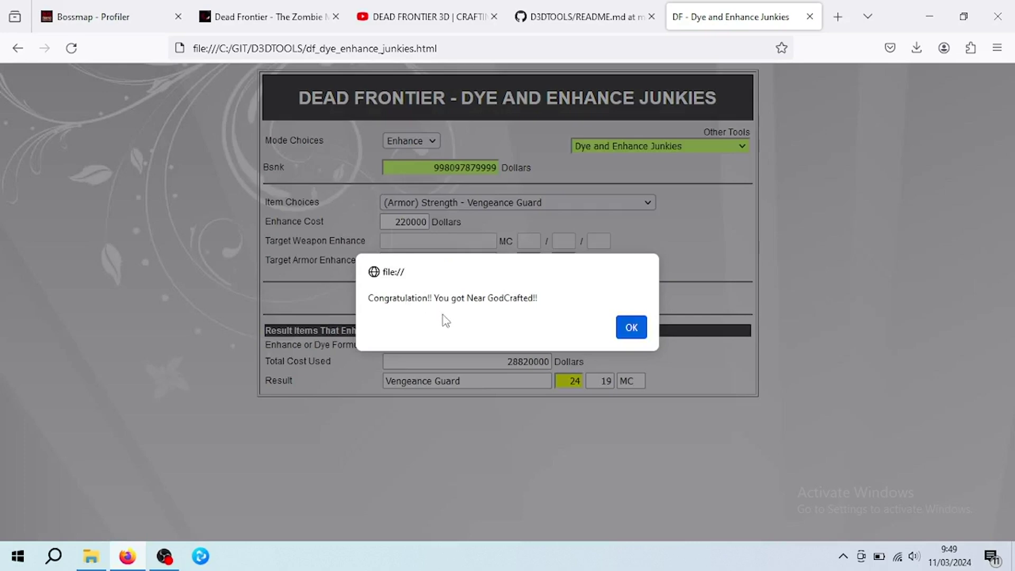
Dismiss the near-godcrafted notices and keep processing the Vengeance Guard enhancement until it is godcrafted at 24 / 24.
left_click(632, 327)
left_click(404, 300)
left_click(405, 300)
left_click(405, 300)
left_click(405, 299)
left_click(405, 300)
left_click(405, 299)
left_click(405, 299)
left_click(405, 300)
left_click(405, 299)
left_click(406, 300)
left_click(405, 299)
left_click(405, 299)
left_click(405, 299)
left_click(406, 299)
left_click(405, 300)
left_click(405, 300)
left_click(405, 300)
left_click(405, 299)
left_click(405, 299)
left_click(406, 300)
left_click(405, 299)
left_click(405, 300)
left_click(405, 299)
left_click(405, 299)
left_click(405, 300)
left_click(405, 299)
left_click(405, 300)
left_click(405, 299)
left_click(405, 299)
left_click(406, 300)
left_click(405, 299)
left_click(405, 300)
left_click(405, 300)
left_click(406, 300)
left_click(405, 300)
left_click(405, 299)
left_click(405, 299)
left_click(405, 299)
double_click(408, 299)
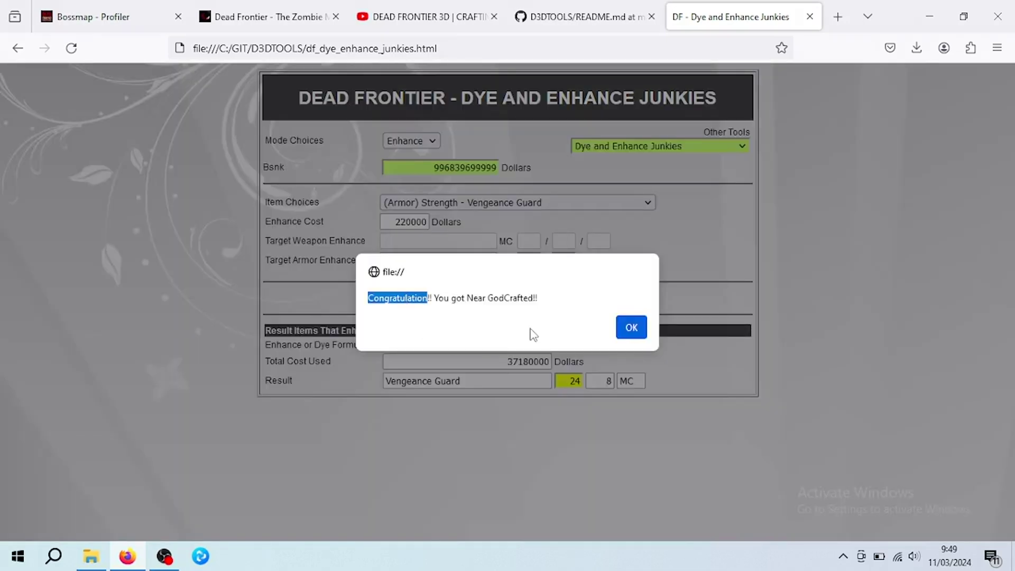
left_click(629, 330)
left_click(400, 303)
left_click(400, 302)
left_click(401, 303)
left_click(401, 303)
left_click(398, 300)
left_click(398, 299)
left_click(398, 299)
left_click(398, 299)
left_click(398, 299)
left_click(398, 300)
left_click(398, 299)
left_click(398, 299)
left_click(398, 299)
left_click(397, 300)
left_click(398, 299)
left_click(398, 299)
left_click(398, 299)
left_click(398, 300)
left_click(398, 300)
left_click(397, 299)
left_click(398, 299)
left_click(398, 300)
left_click(398, 300)
left_click(398, 300)
left_click(397, 299)
left_click(398, 299)
left_click(398, 300)
left_click(398, 300)
left_click(398, 299)
left_click(398, 299)
left_click(398, 299)
left_click(397, 299)
left_click(398, 299)
left_click(398, 299)
left_click(398, 299)
left_click(398, 299)
left_click(398, 299)
left_click(398, 299)
left_click(398, 299)
left_click(398, 299)
left_click(398, 300)
left_click(398, 300)
left_click(397, 299)
left_click(398, 300)
left_click(398, 300)
left_click(398, 299)
left_click(398, 300)
left_click(397, 300)
left_click(398, 299)
left_click(398, 300)
left_click(397, 300)
left_click(397, 299)
left_click(398, 299)
left_click(398, 299)
left_click(398, 299)
double_click(398, 299)
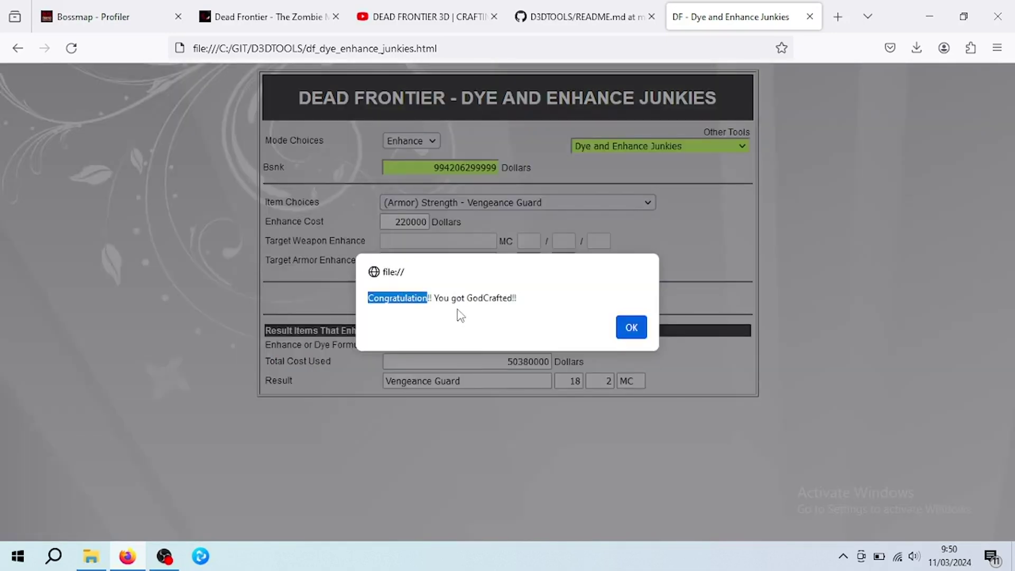
left_click(479, 291)
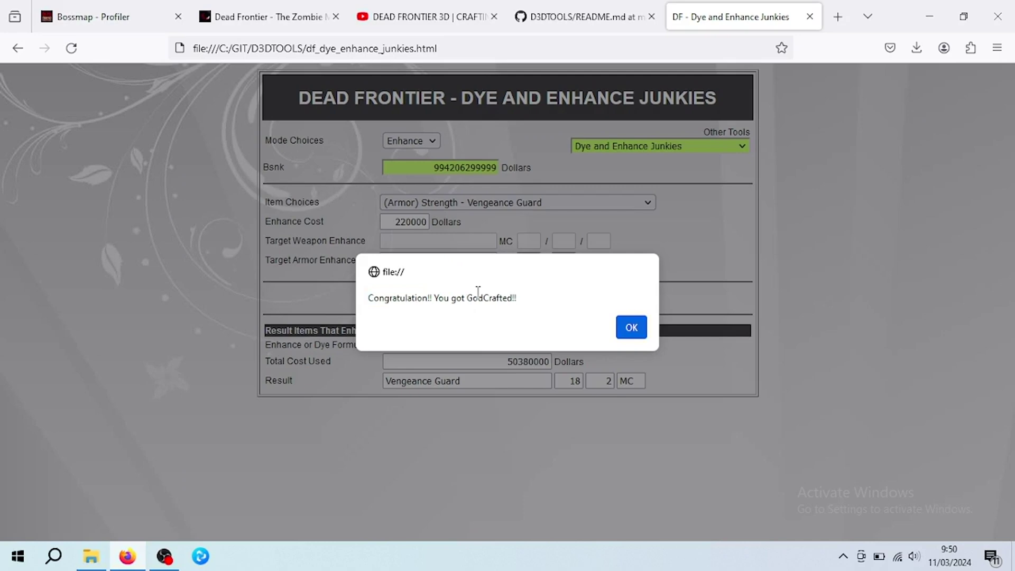
left_click(639, 335)
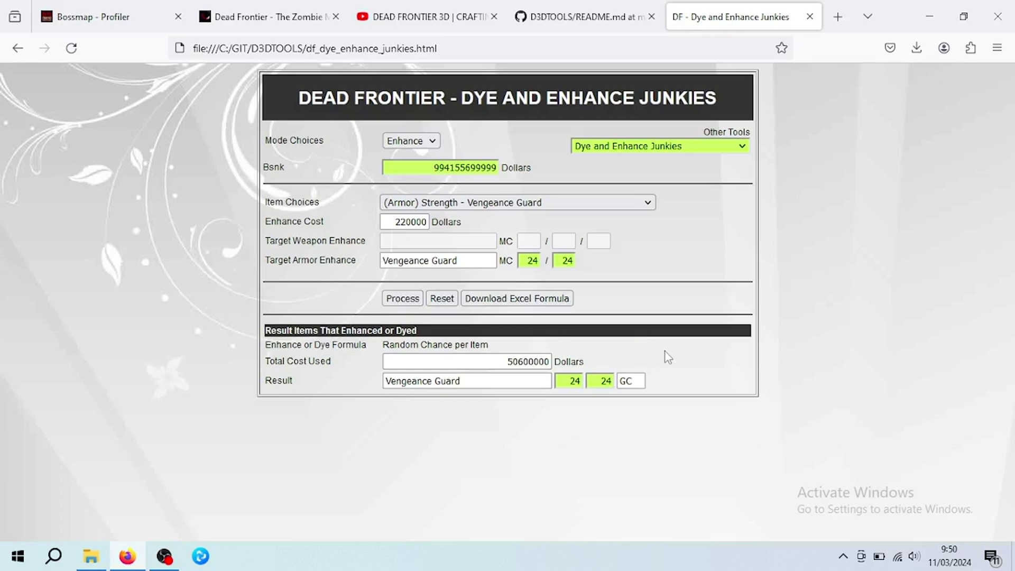
Reload the page to clear the armor simulation, and select the limited-edition minigun Wraith Cannon for enhancement.
left_click(80, 51)
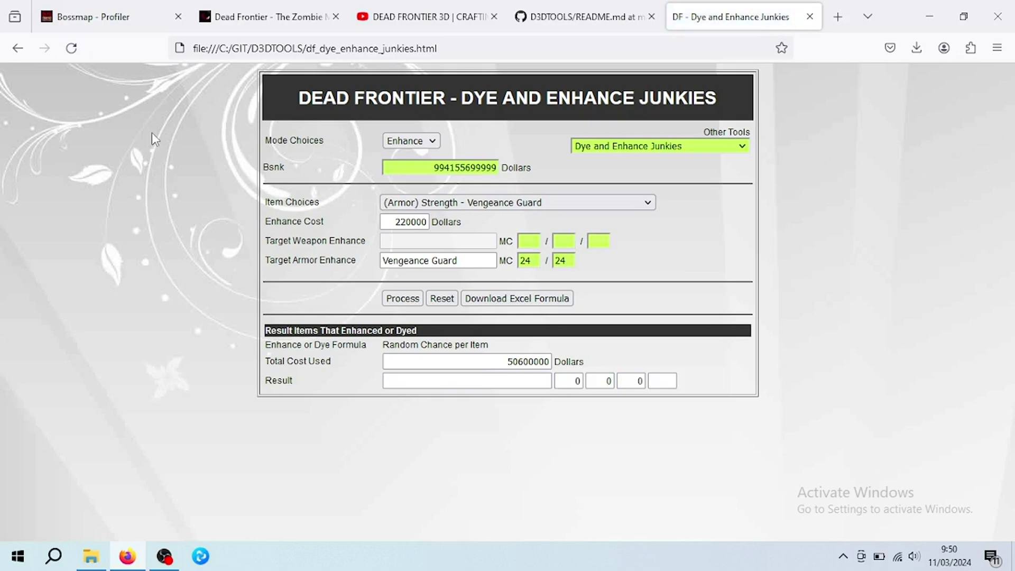
key("F5")
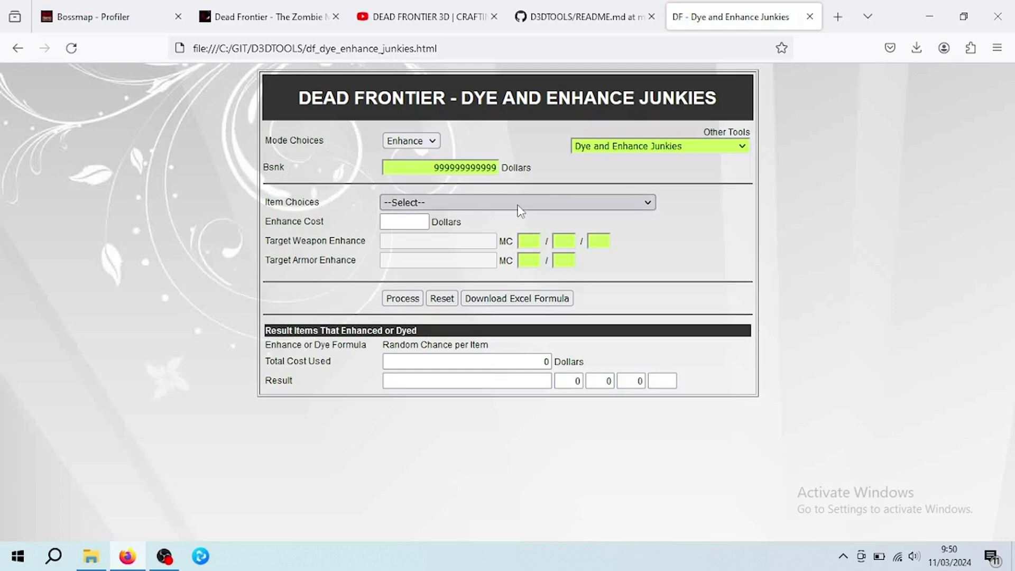
left_click(429, 141)
left_click(468, 204)
left_click(467, 204)
scroll(508, 280, "down", 8)
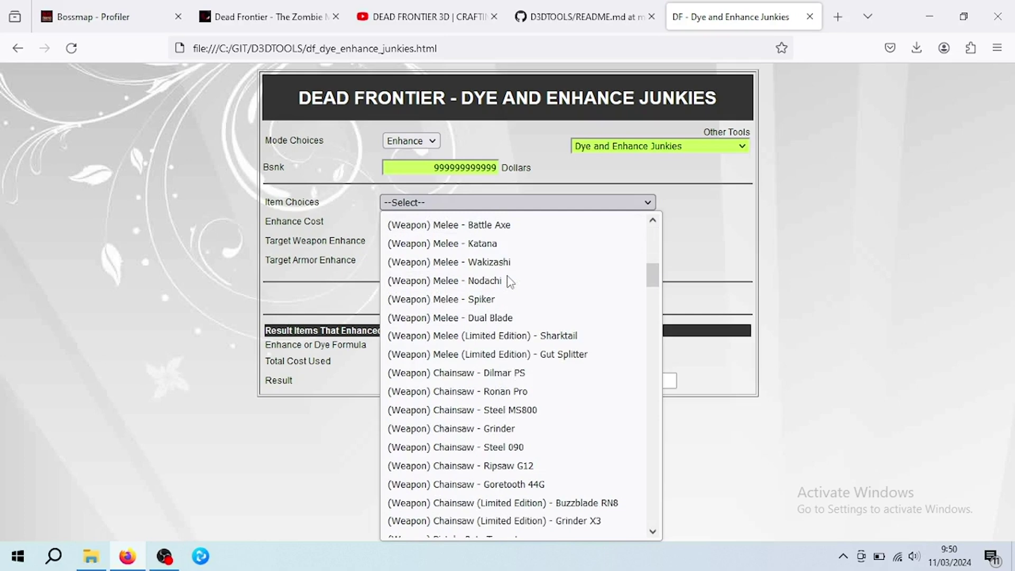
scroll(509, 281, "down", 4)
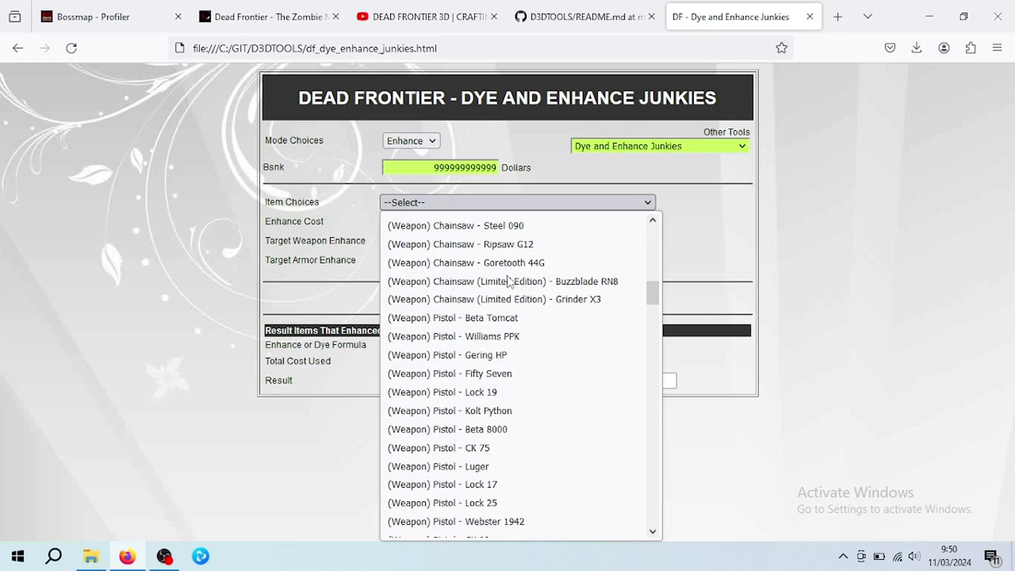
scroll(509, 281, "down", 4)
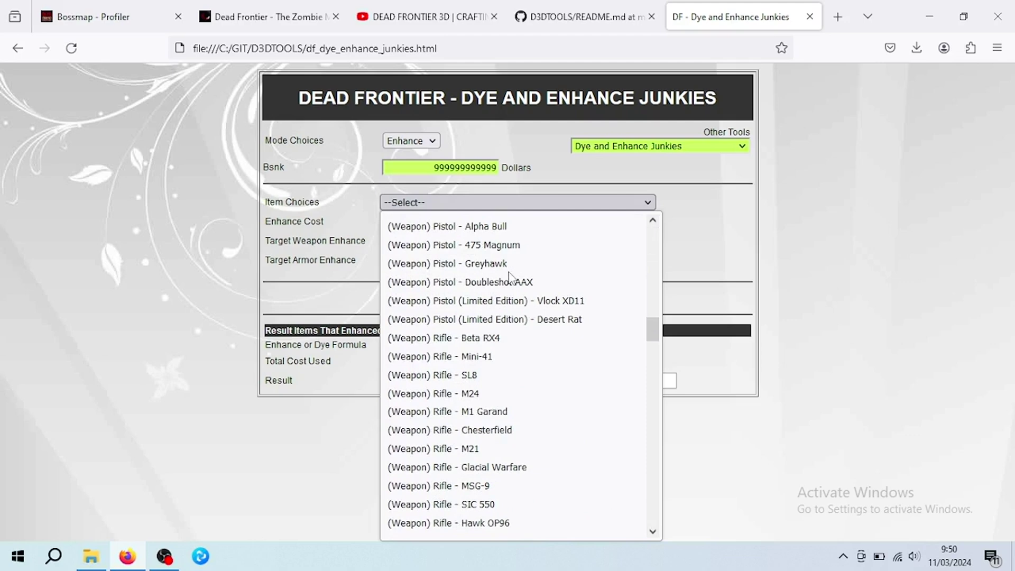
scroll(510, 276, "down", 4)
scroll(512, 279, "down", 2)
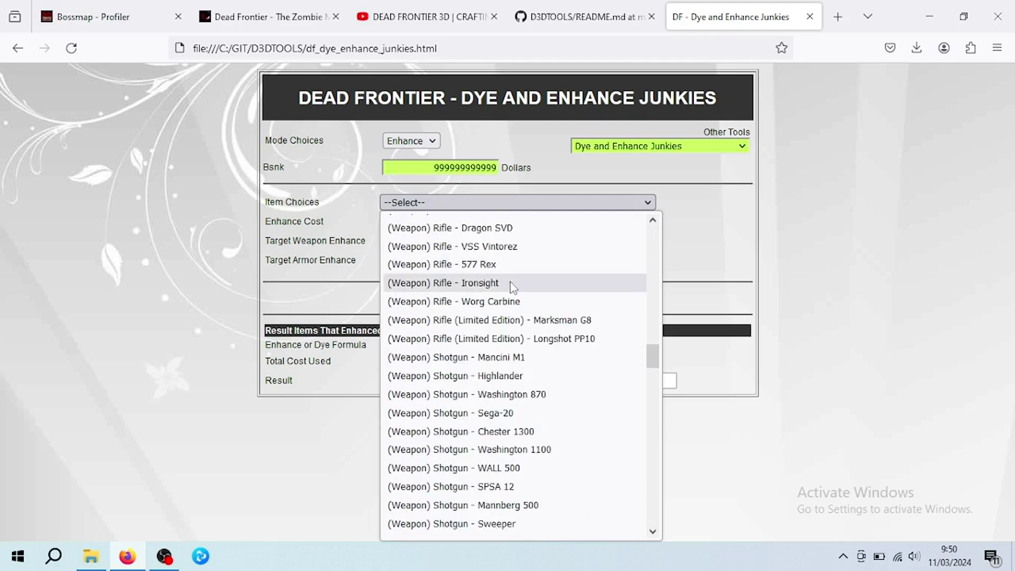
scroll(521, 335, "down", 4)
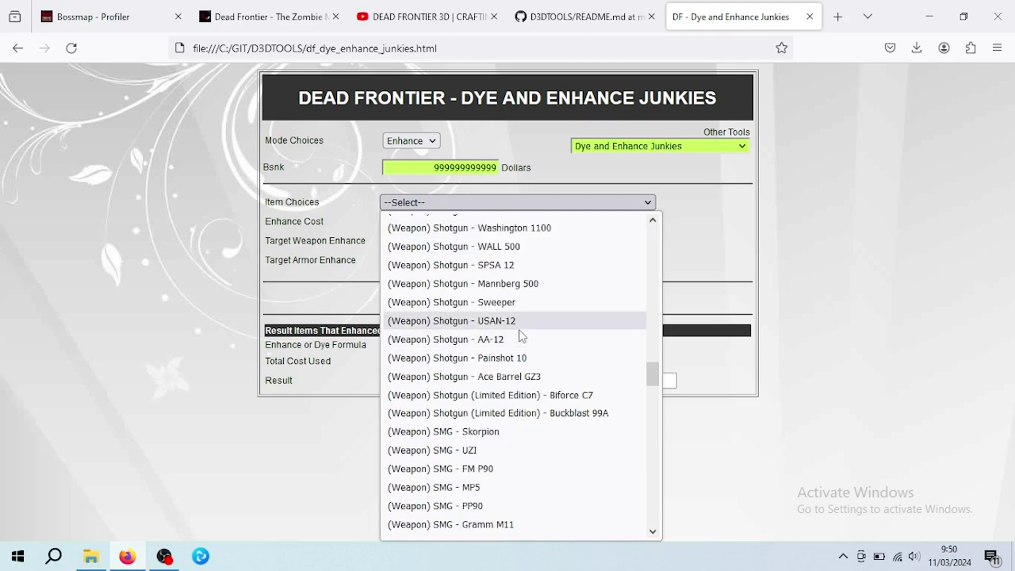
scroll(521, 335, "down", 12)
scroll(521, 336, "down", 2)
scroll(522, 335, "up", 2)
left_click(533, 341)
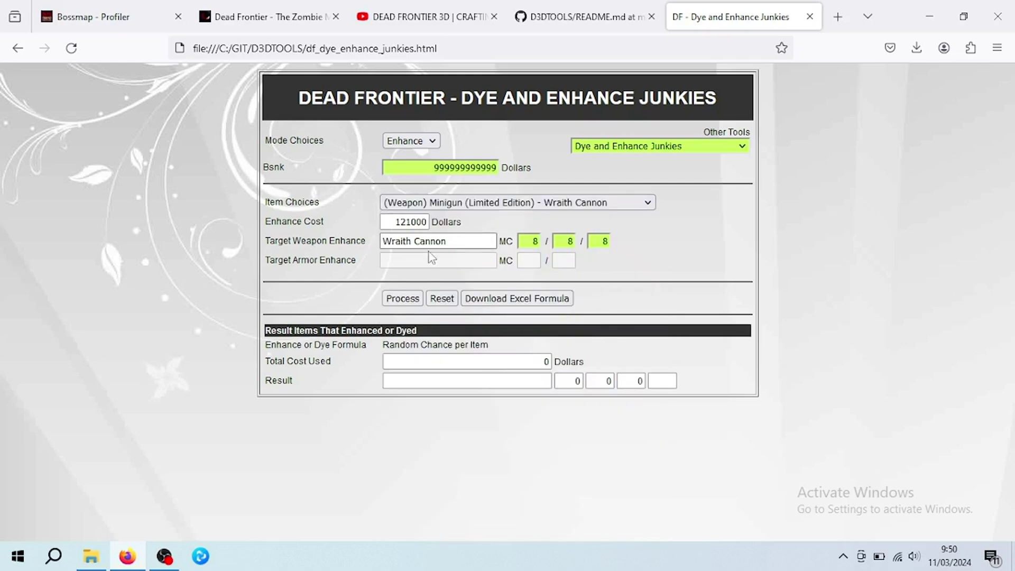
Process the Wraith Cannon enhancement repeatedly against the weapon target of 8 / 8 / 8.
left_click(409, 301)
left_click(411, 302)
left_click(410, 302)
left_click(411, 302)
left_click(410, 303)
left_click(410, 302)
left_click(410, 302)
left_click(411, 303)
left_click(411, 303)
left_click(410, 302)
left_click(411, 303)
left_click(411, 303)
left_click(411, 302)
left_click(411, 303)
left_click(411, 303)
left_click(411, 303)
left_click(410, 303)
left_click(411, 303)
left_click(410, 302)
left_click(410, 302)
left_click(410, 302)
left_click(411, 303)
left_click(410, 302)
left_click(410, 302)
left_click(410, 303)
left_click(410, 303)
left_click(411, 305)
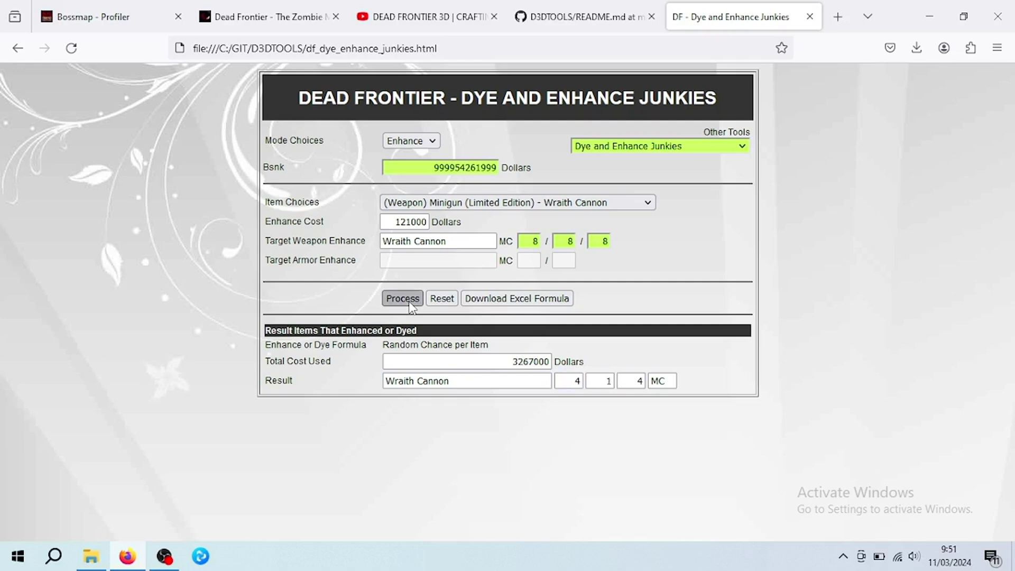
left_click(410, 304)
left_click(410, 304)
left_click(410, 304)
left_click(410, 304)
left_click(410, 303)
left_click(410, 303)
left_click(411, 304)
left_click(410, 304)
left_click(411, 304)
left_click(411, 304)
left_click(410, 304)
left_click(411, 303)
left_click(410, 303)
left_click(411, 303)
left_click(410, 304)
left_click(410, 304)
left_click(410, 304)
left_click(410, 304)
left_click(410, 304)
left_click(410, 303)
left_click(410, 303)
left_click(410, 304)
left_click(411, 303)
left_click(411, 304)
left_click(410, 304)
left_click(411, 304)
left_click(410, 303)
left_click(410, 304)
left_click(411, 304)
left_click(410, 303)
left_click(410, 303)
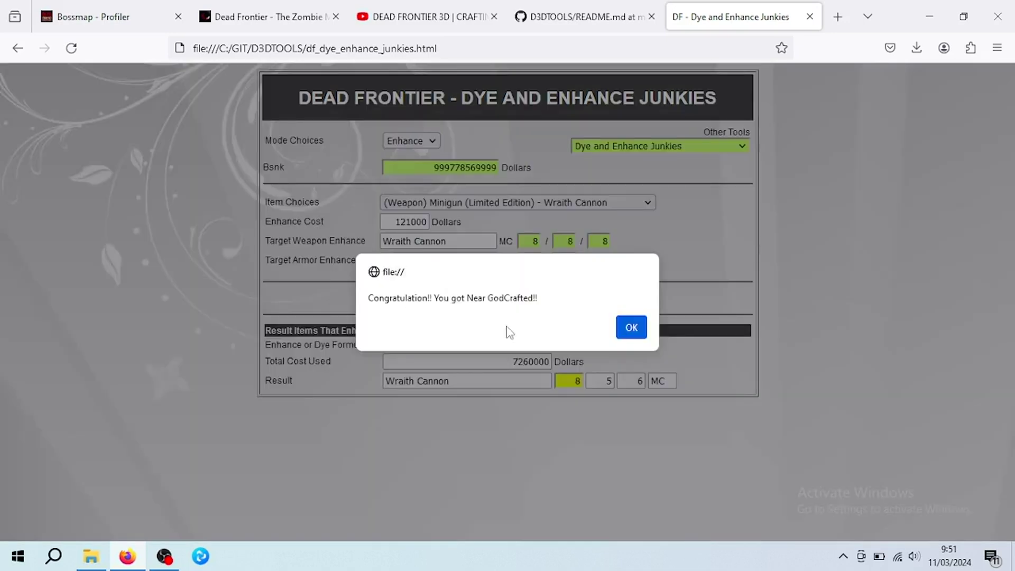
Dismiss the near-godcrafted notice and keep processing the Wraith Cannon enhancement until it is godcrafted at 8 / 8 / 8.
left_click(630, 327)
left_click(403, 300)
left_click(404, 299)
left_click(402, 304)
left_click(402, 305)
left_click(403, 305)
left_click(402, 304)
left_click(402, 304)
left_click(403, 304)
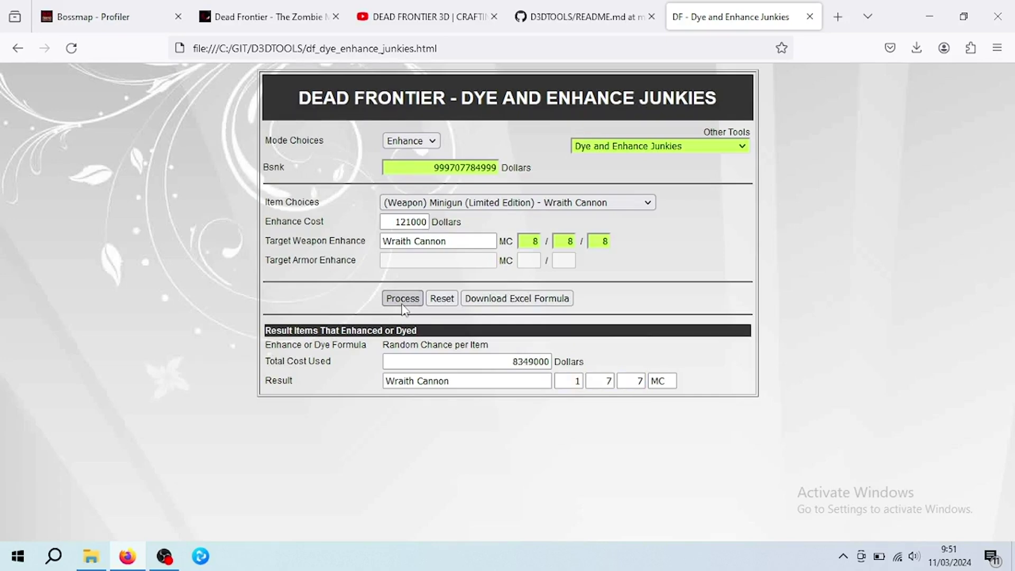
left_click(403, 305)
left_click(402, 305)
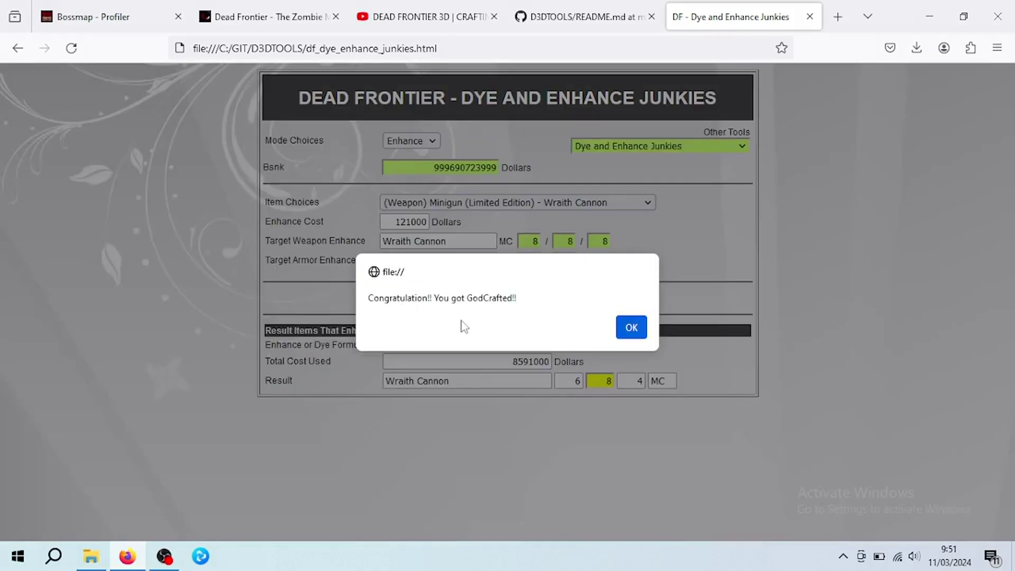
left_click(641, 329)
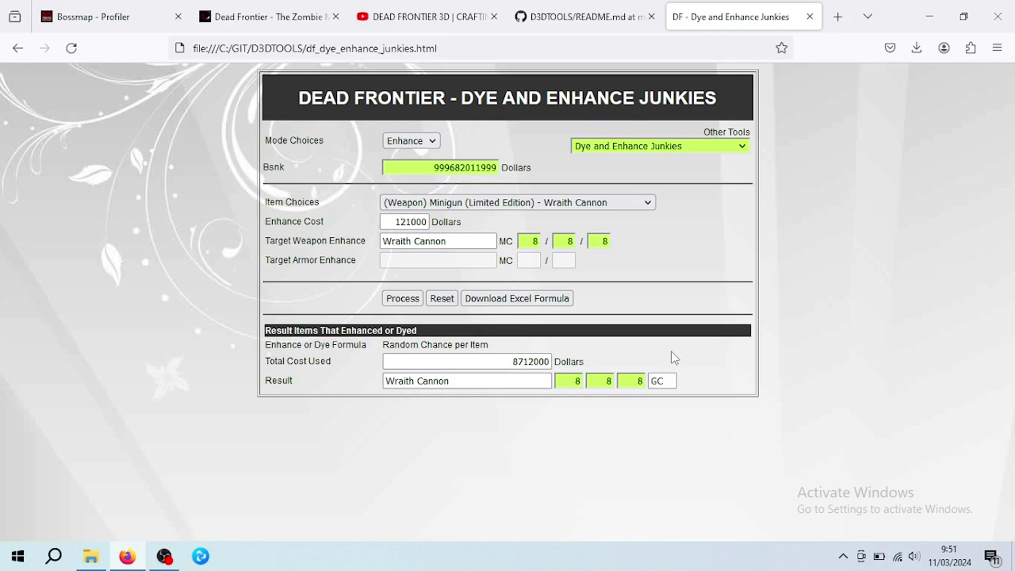
Reload the page to clear the weapon simulation, switch the mode to Dye and select the Cloak clothing item.
key("F5")
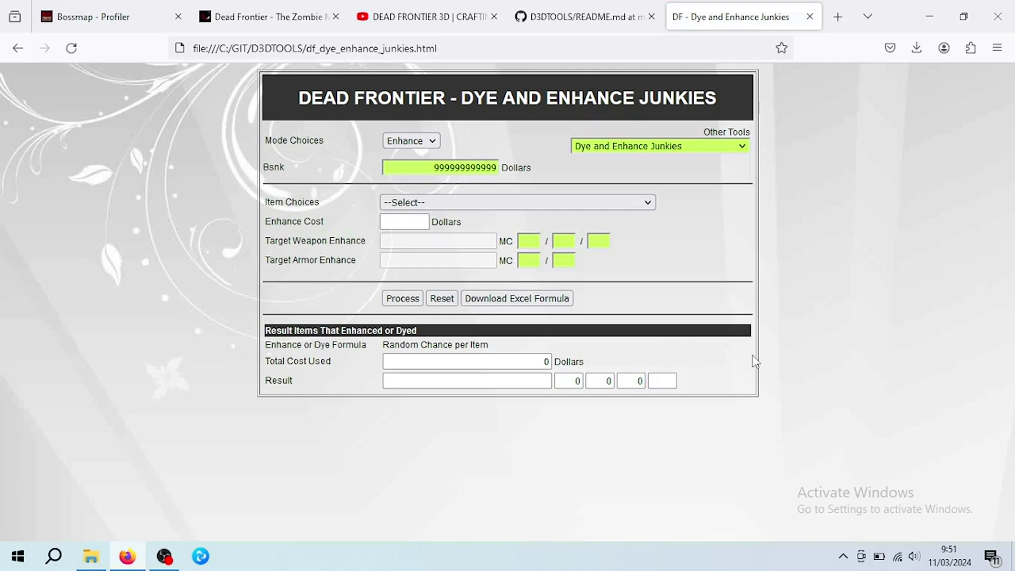
left_click(418, 142)
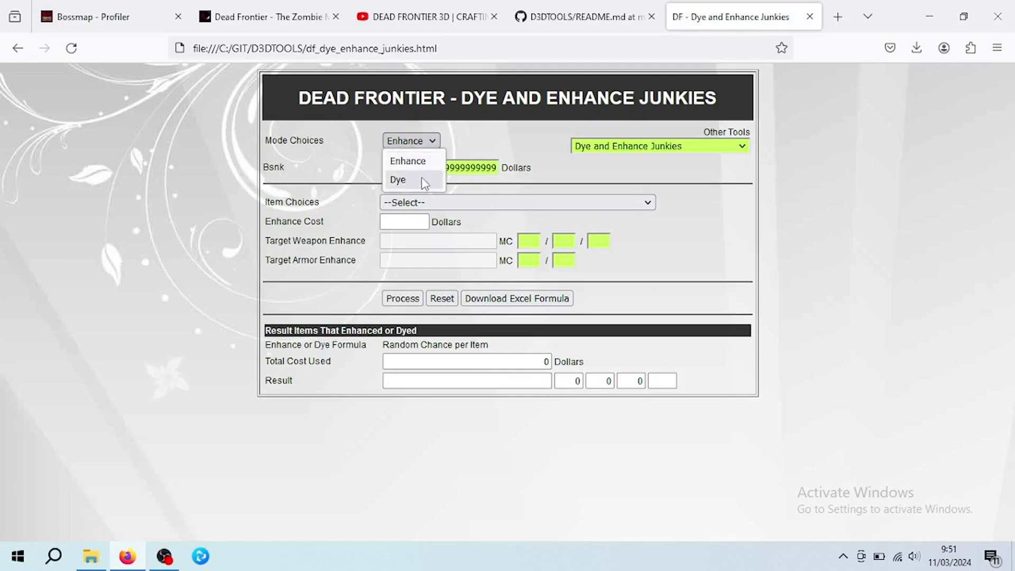
left_click(425, 183)
left_click(457, 209)
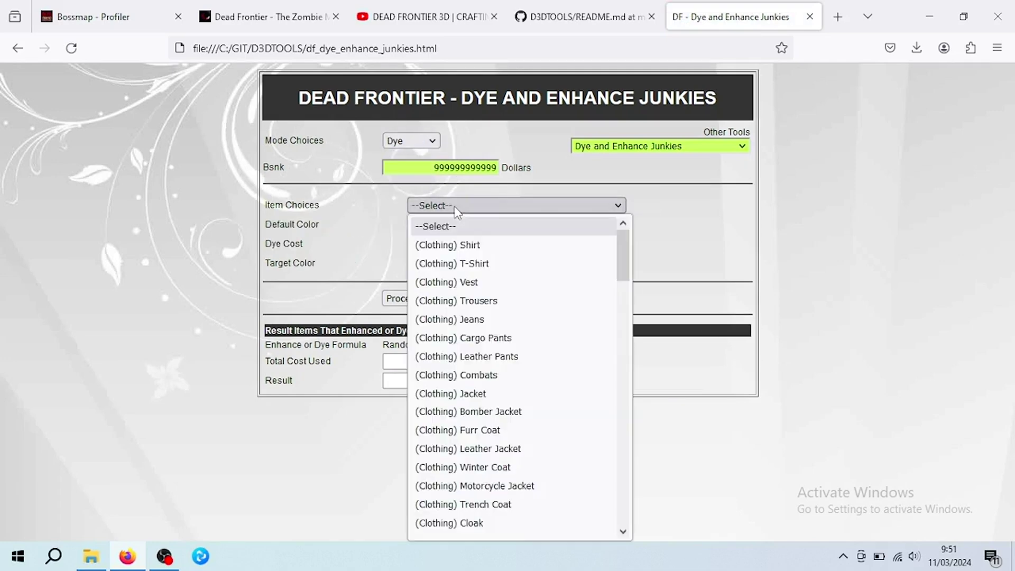
scroll(479, 264, "down", 4)
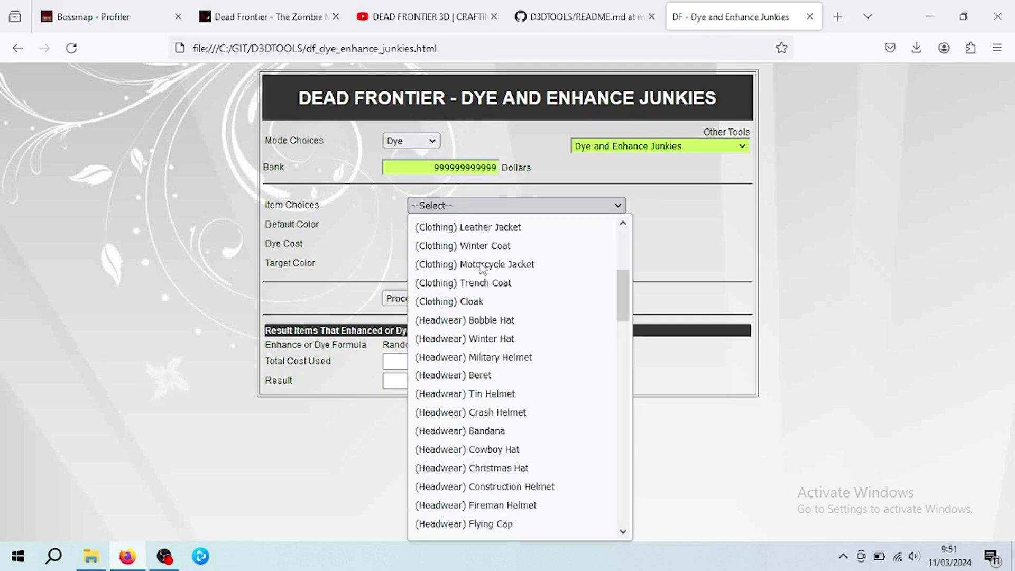
left_click(508, 307)
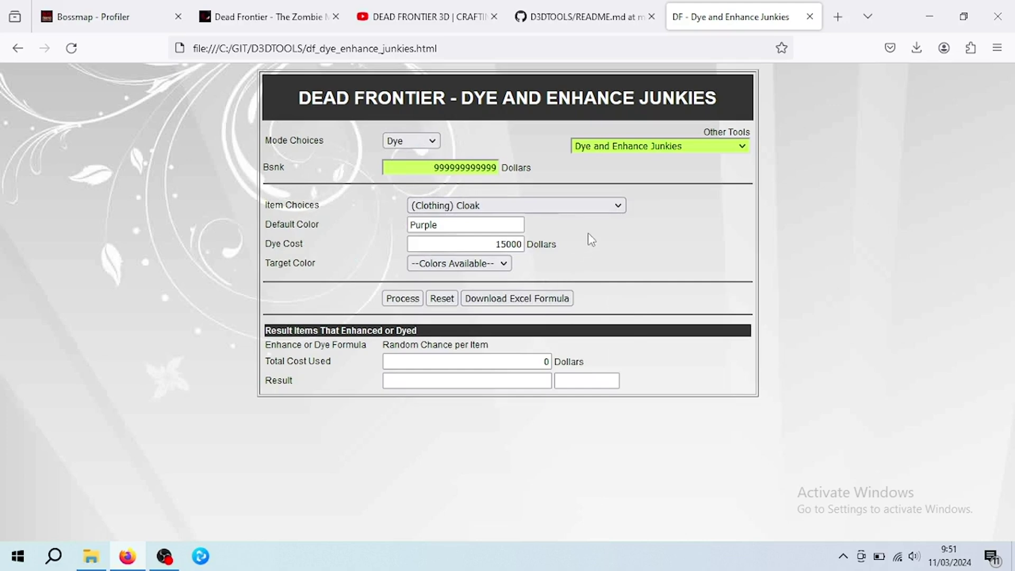
Look through the colors available for the Cloak and set the target color to Red.
left_click(455, 264)
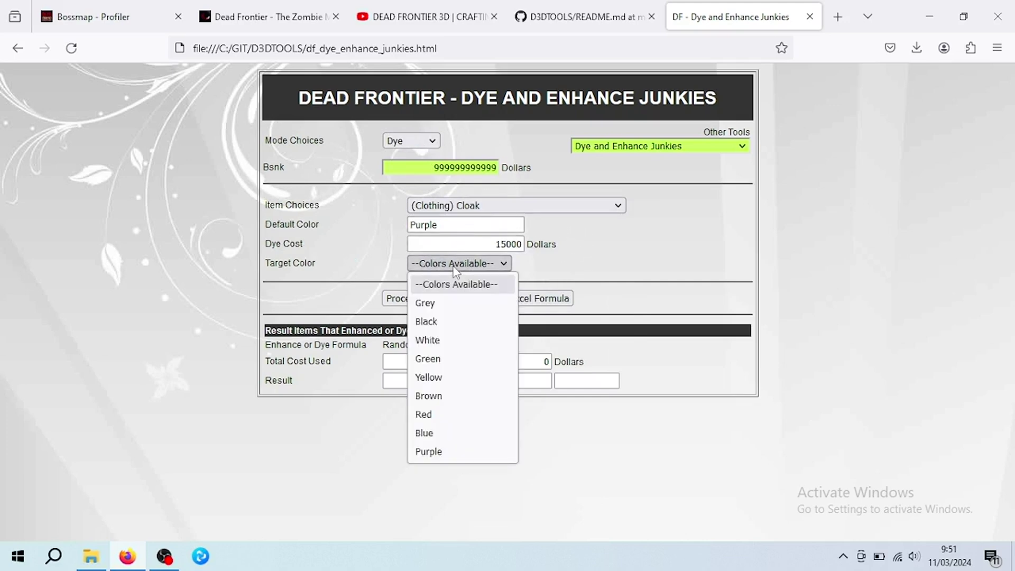
left_click(456, 267)
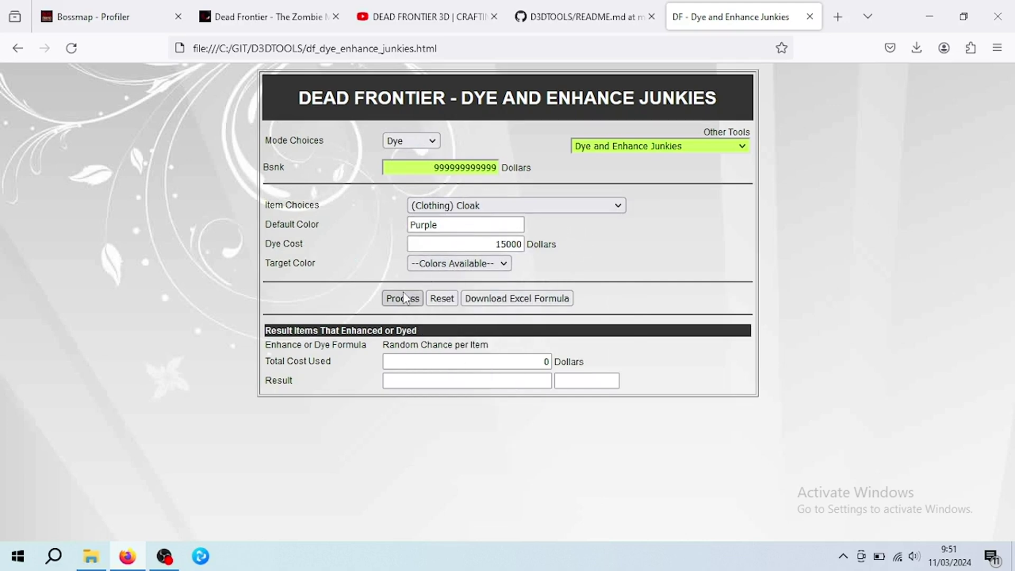
left_click(447, 267)
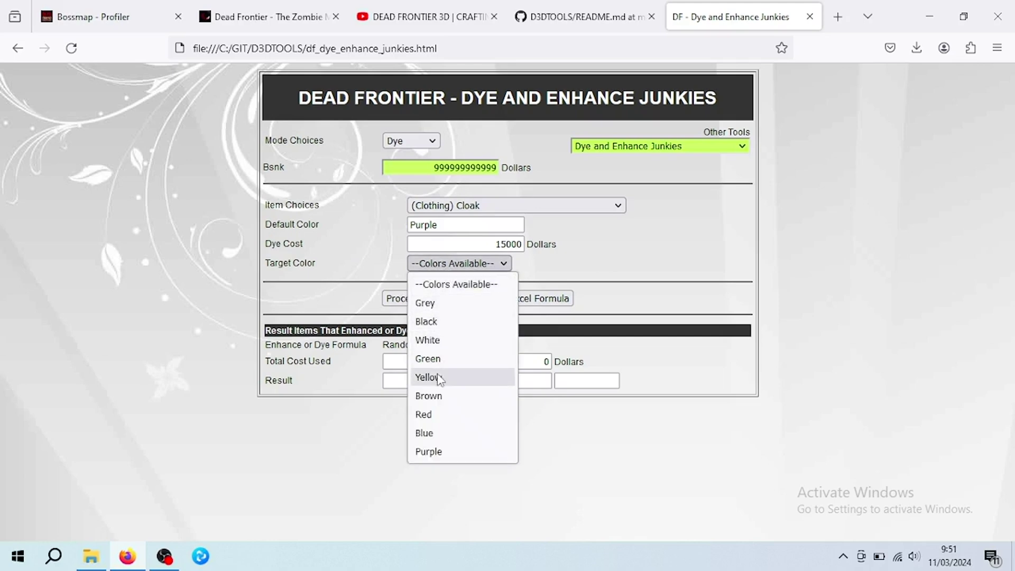
left_click(440, 416)
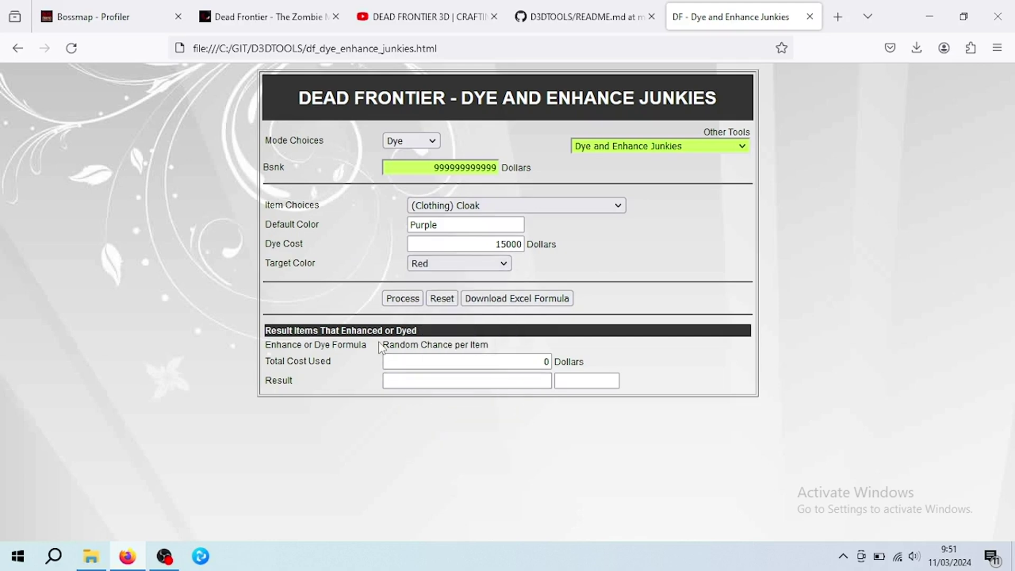
Process the Cloak dye repeatedly until the target color Red is obtained, and dismiss the notice.
left_click(399, 299)
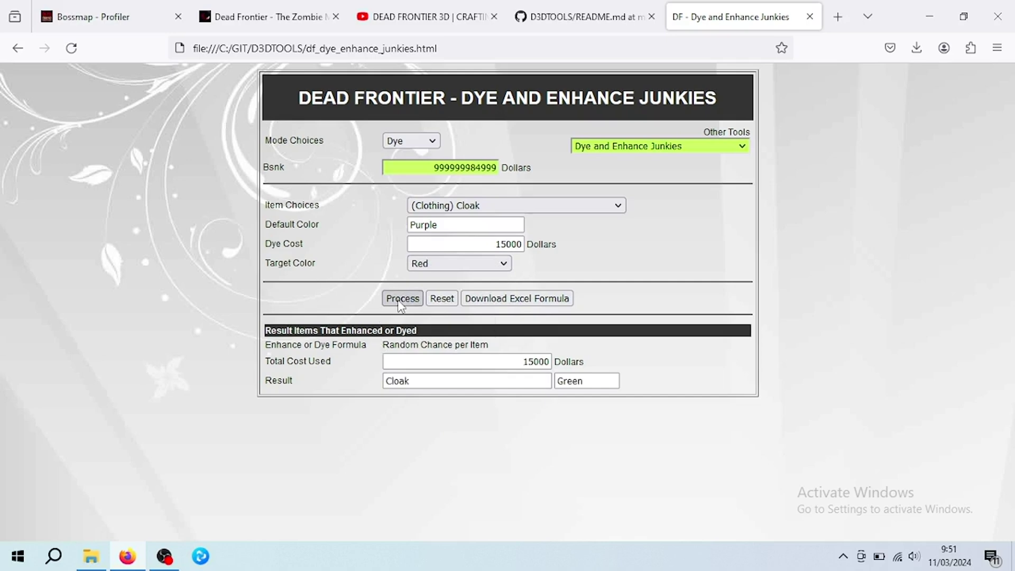
left_click(400, 299)
left_click(399, 299)
left_click(400, 299)
left_click(400, 299)
left_click(401, 299)
left_click(400, 299)
left_click(400, 299)
left_click(400, 300)
left_click(400, 300)
left_click(400, 299)
left_click(400, 299)
left_click(400, 300)
left_click(400, 299)
left_click(400, 299)
left_click(400, 300)
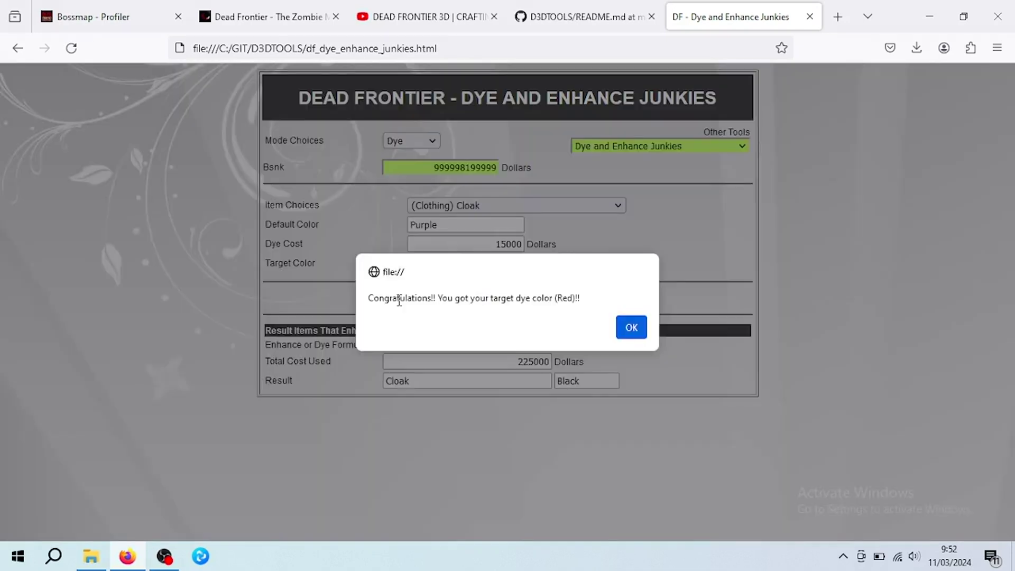
left_click(630, 334)
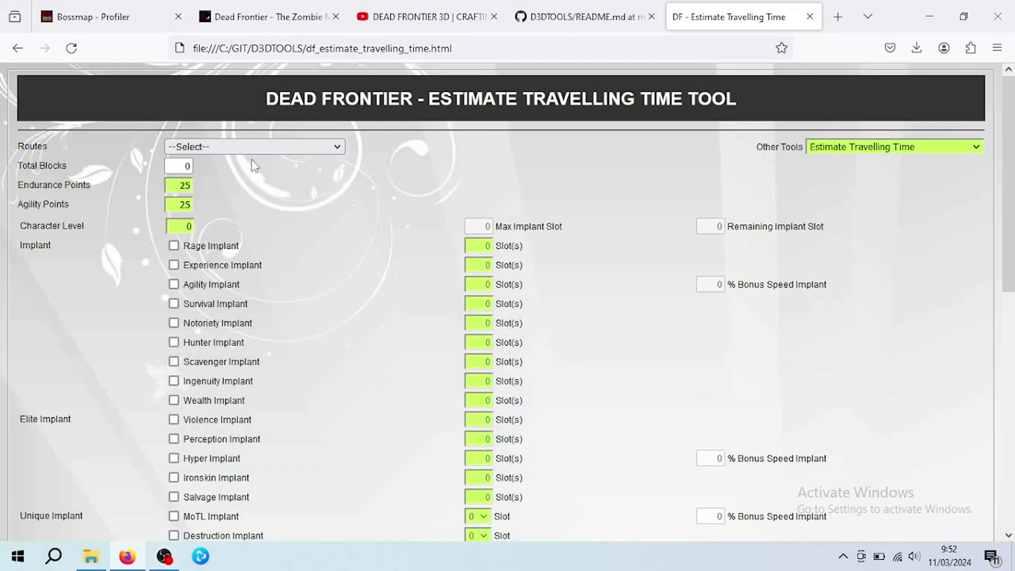
Choose the route Natsya Holdout to Secronom Bunker and set endurance and agility points to 100 each and character level to 325.
left_click(252, 148)
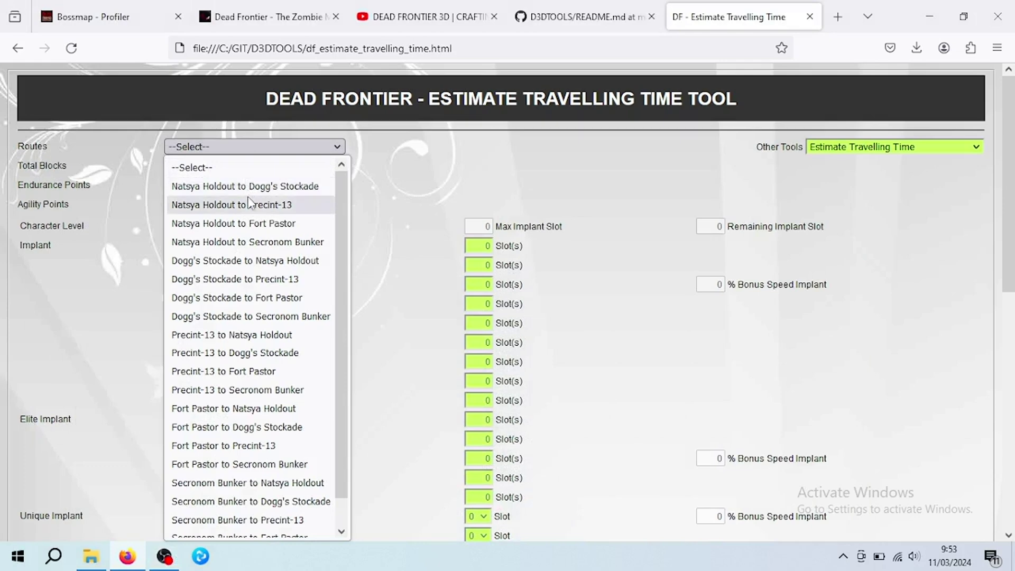
left_click(258, 243)
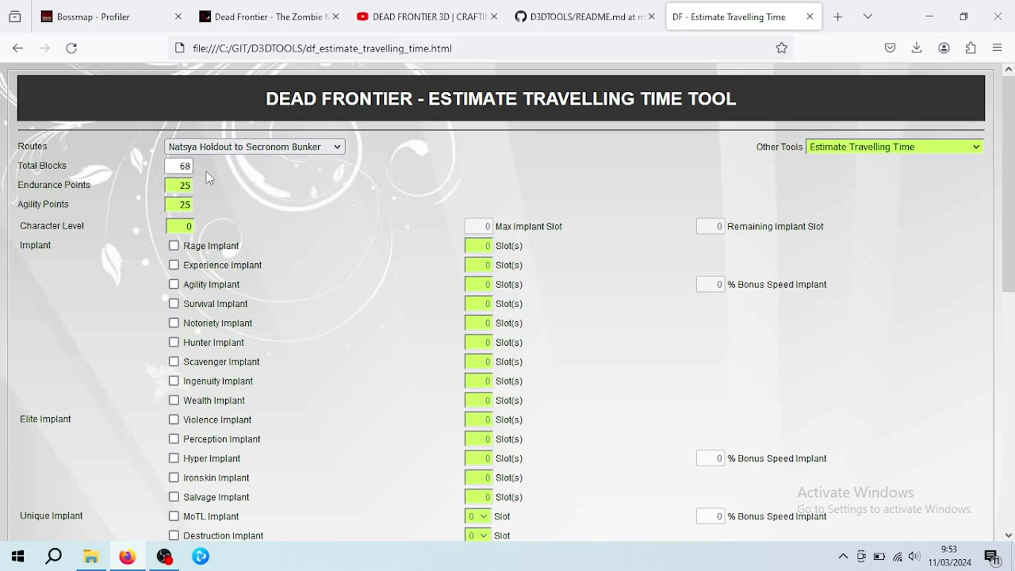
left_click(180, 207)
double_click(188, 188)
type("1")
double_click(186, 205)
type("100")
double_click(191, 229)
type("325")
left_click(297, 225)
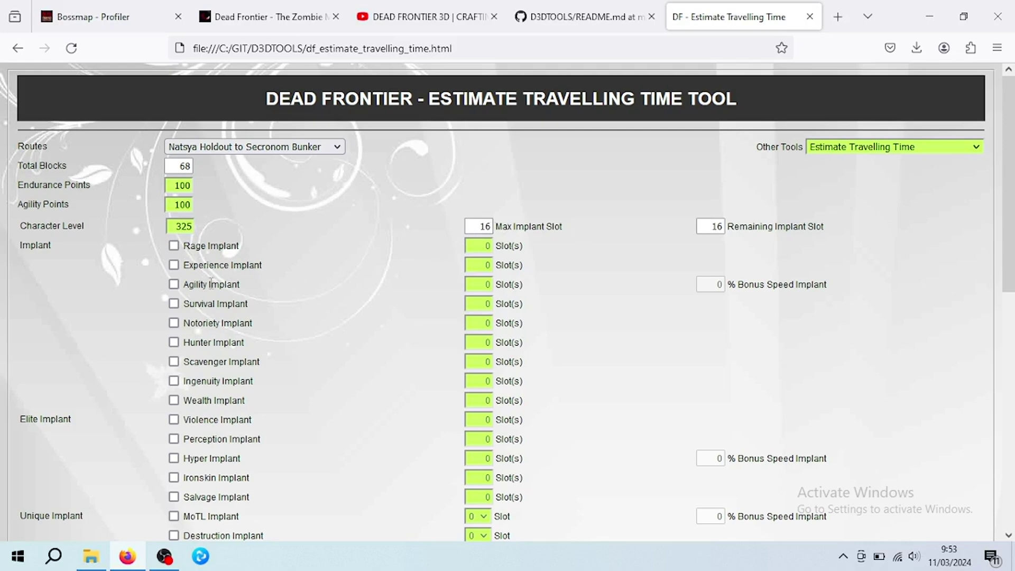
left_click(174, 284)
left_click(482, 289)
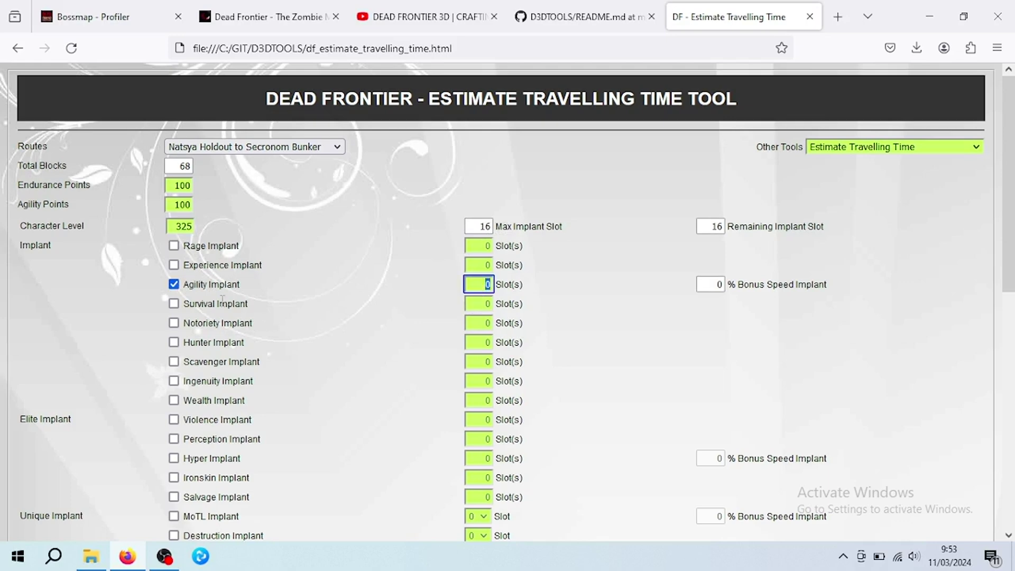
left_click(174, 284)
Enable the elite Hyper Implant and set it to 10 slots.
scroll(288, 303, "down", 3)
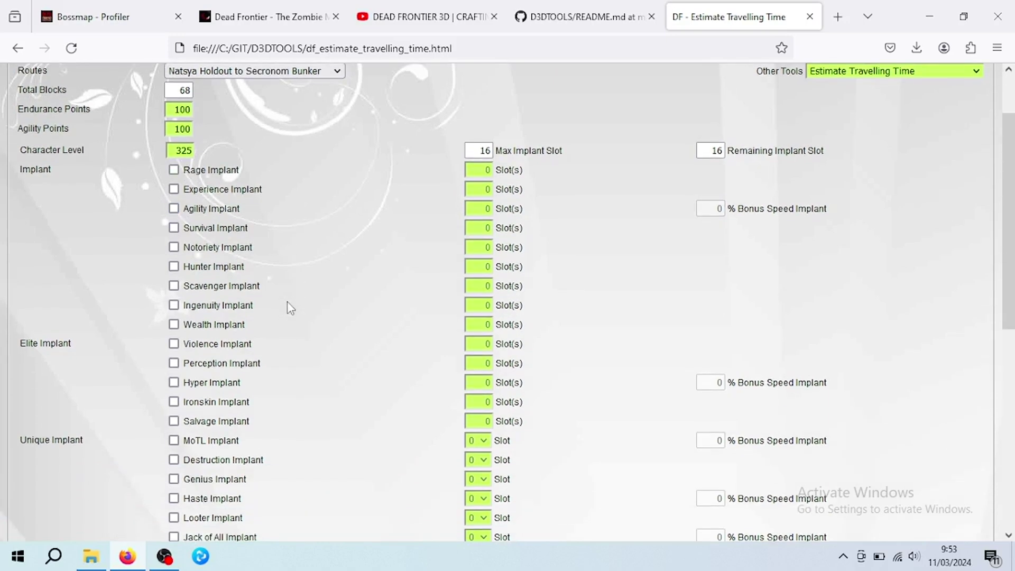
scroll(287, 303, "down", 3)
left_click(174, 306)
left_click(473, 308)
double_click(472, 308)
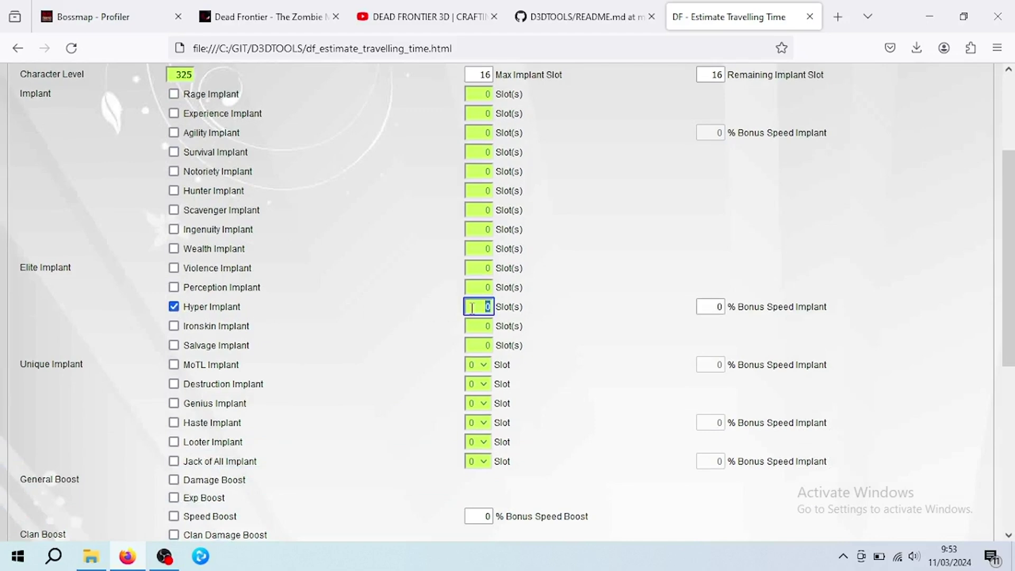
type("10")
left_click(430, 359)
Enable the unique Haste Implant and set it to 1 slot.
scroll(423, 356, "down", 2)
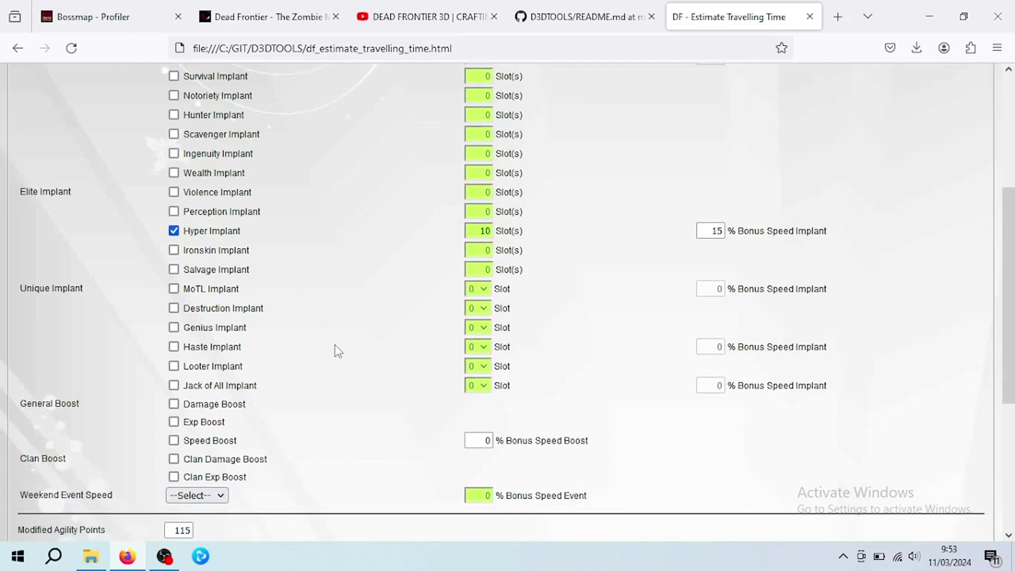
left_click(173, 347)
left_click(476, 347)
left_click(476, 385)
scroll(434, 307, "down", 3)
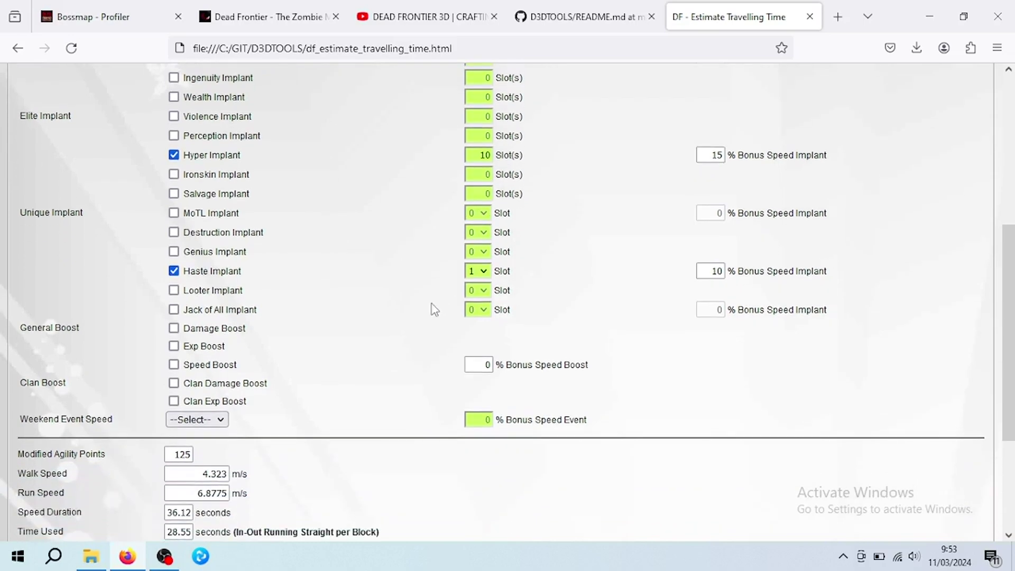